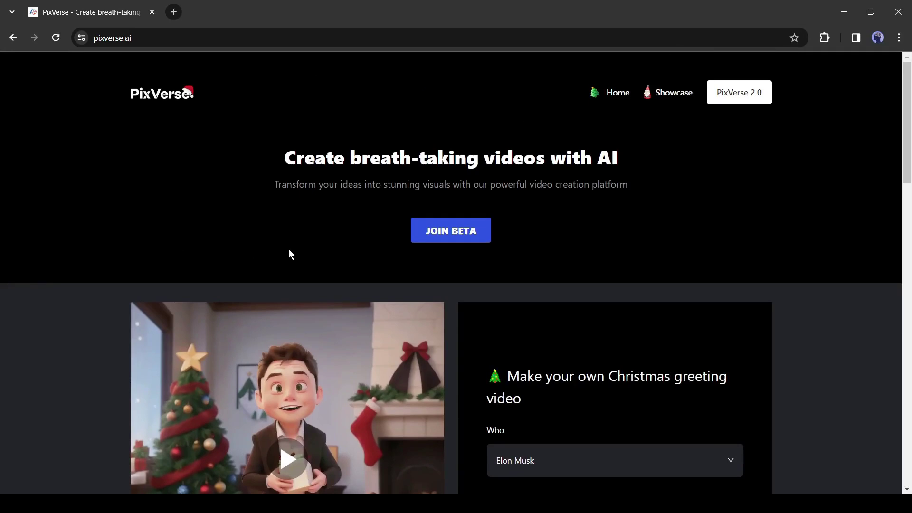
- Examine the Christmas greeting video maker and the people offered in its Who list
{"action": "scroll", "coordinate": [291, 256], "scroll_direction": "down", "scroll_amount": 20}
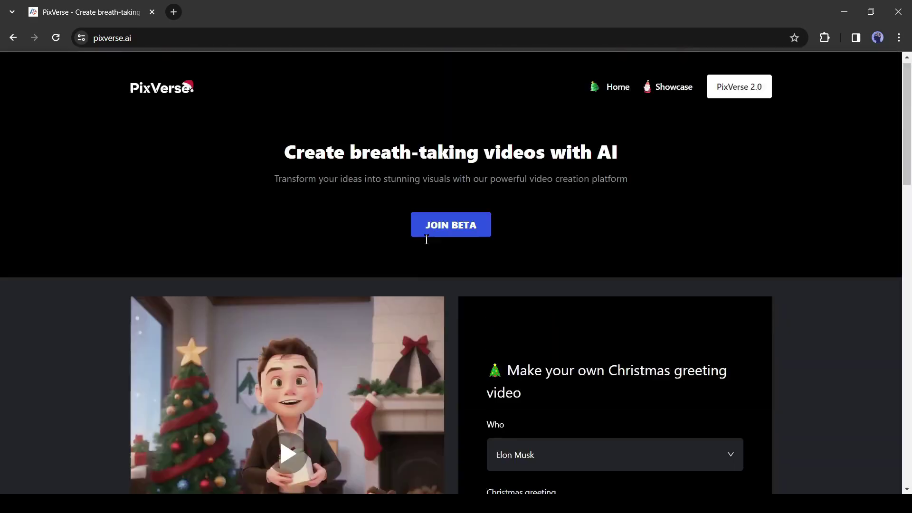
{"action": "scroll", "coordinate": [428, 235], "scroll_direction": "down", "scroll_amount": 5}
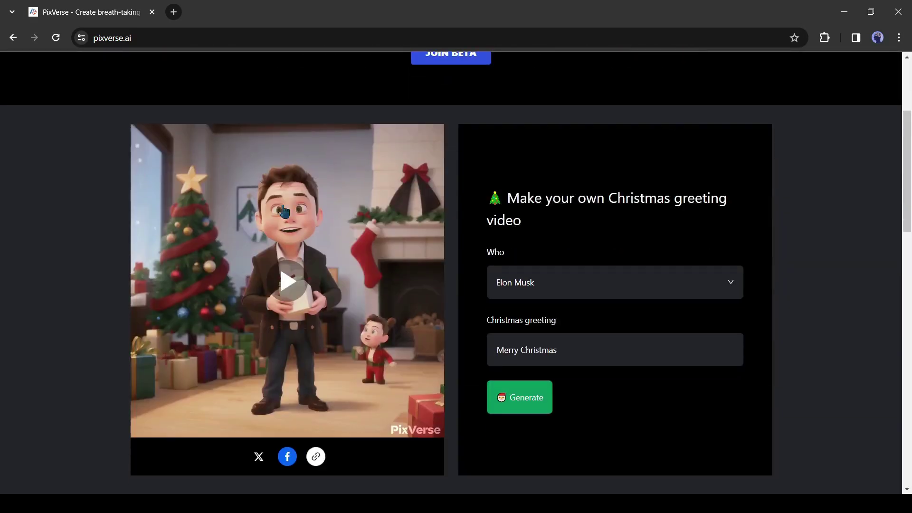
{"action": "left_click", "coordinate": [602, 295]}
{"action": "scroll", "coordinate": [589, 349], "scroll_direction": "down", "scroll_amount": 3}
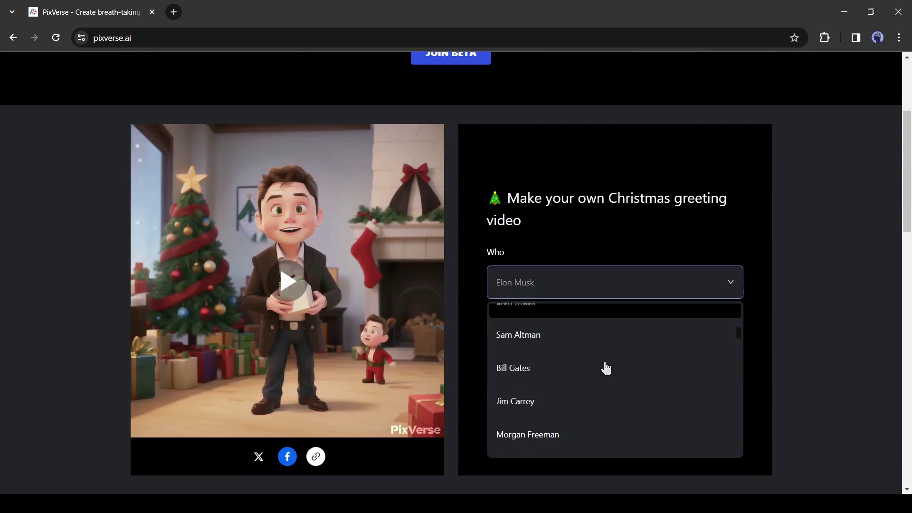
{"action": "scroll", "coordinate": [620, 403], "scroll_direction": "down", "scroll_amount": 3}
{"action": "scroll", "coordinate": [624, 402], "scroll_direction": "down", "scroll_amount": 3}
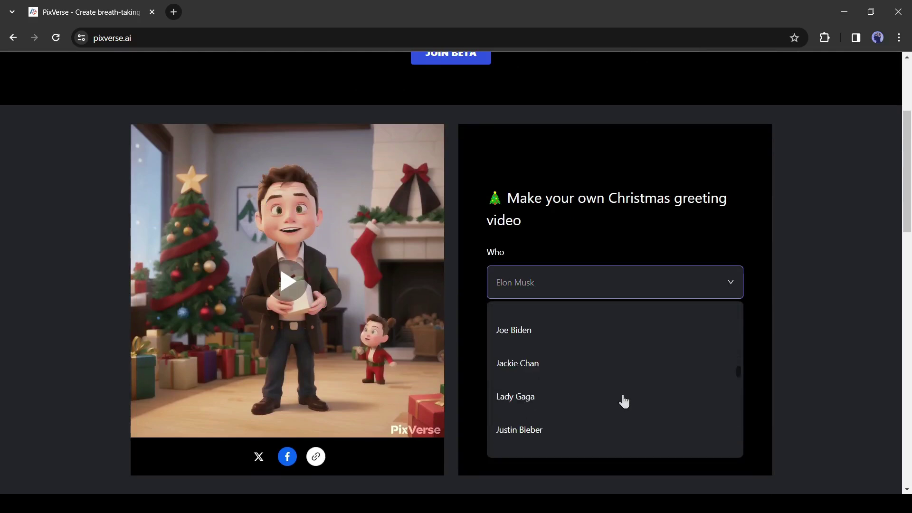
{"action": "scroll", "coordinate": [625, 402], "scroll_direction": "down", "scroll_amount": 3}
{"action": "left_click", "coordinate": [652, 230]}
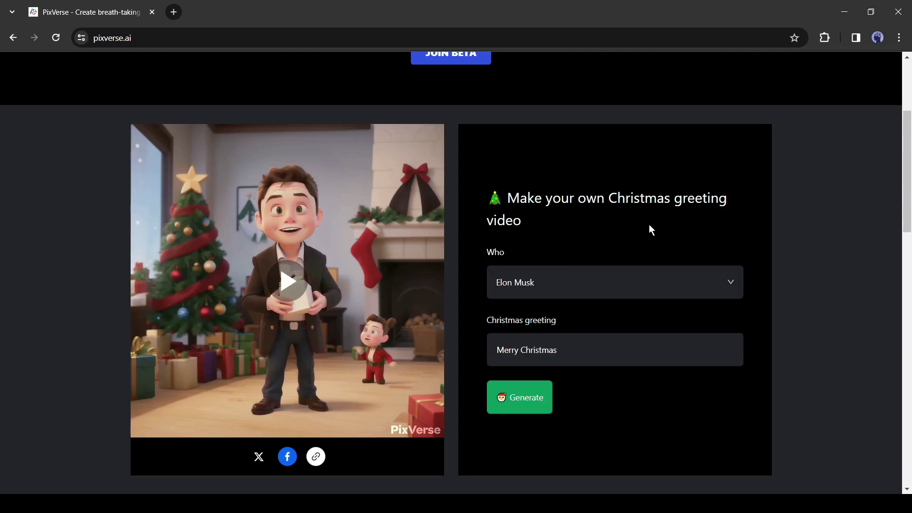
- Generate the Elon Musk greeting video with the text Merry Christmas and pause its playback
{"action": "left_click", "coordinate": [521, 408]}
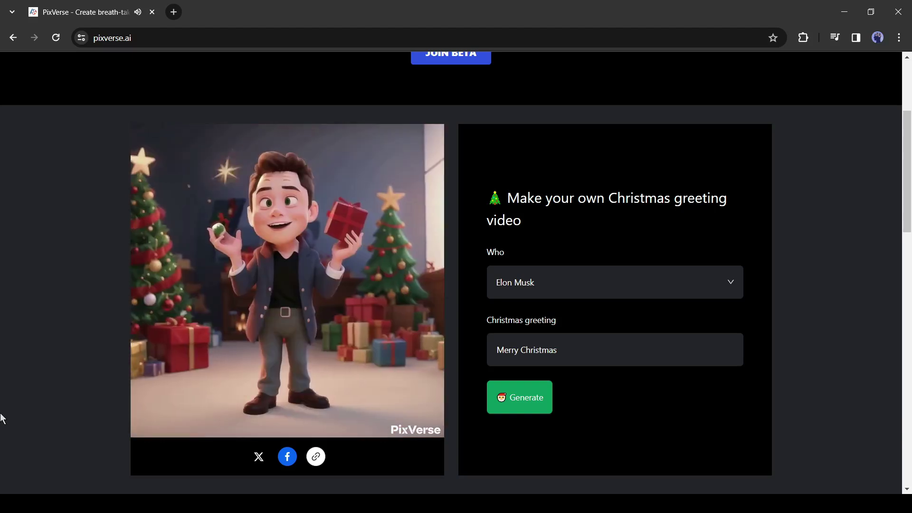
{"action": "left_click", "coordinate": [144, 425]}
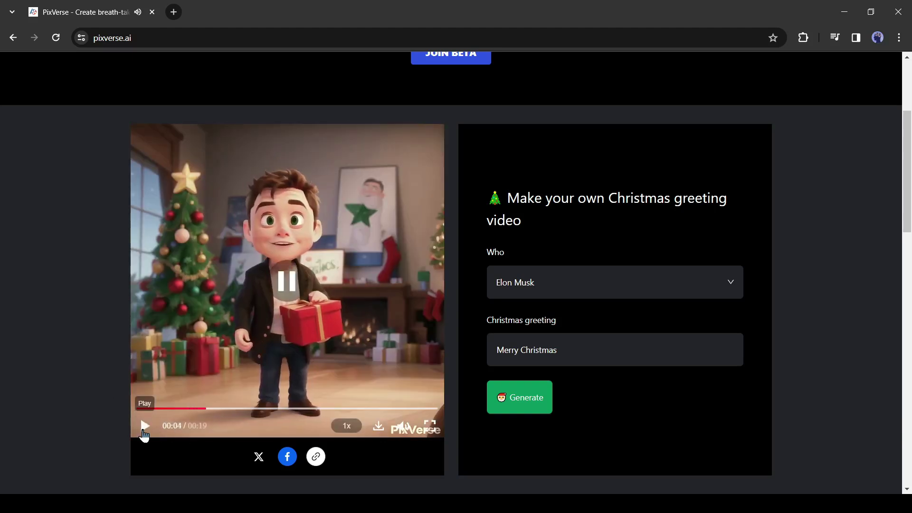
- Join the PixVerse beta on Discord and complete the server onboarding as a Content Creator using the service for Work
{"action": "scroll", "coordinate": [240, 437], "scroll_direction": "up", "scroll_amount": 4}
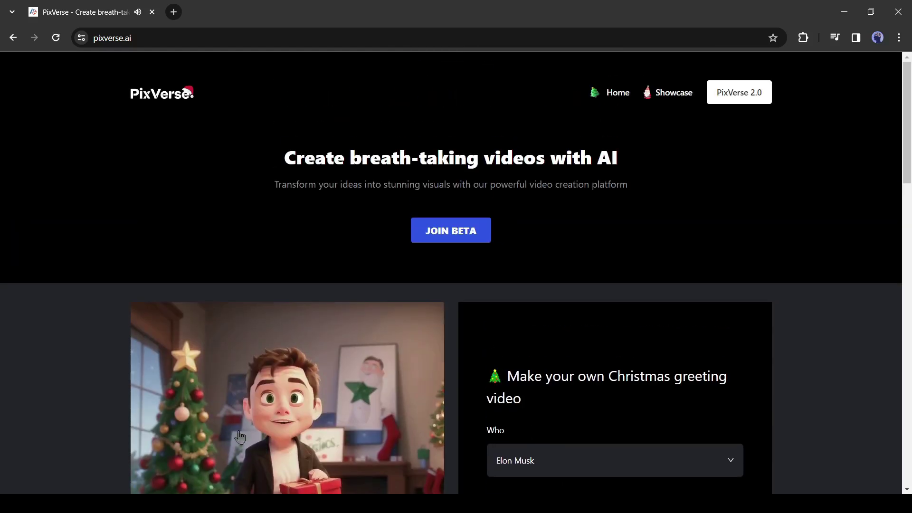
{"action": "left_click", "coordinate": [447, 244]}
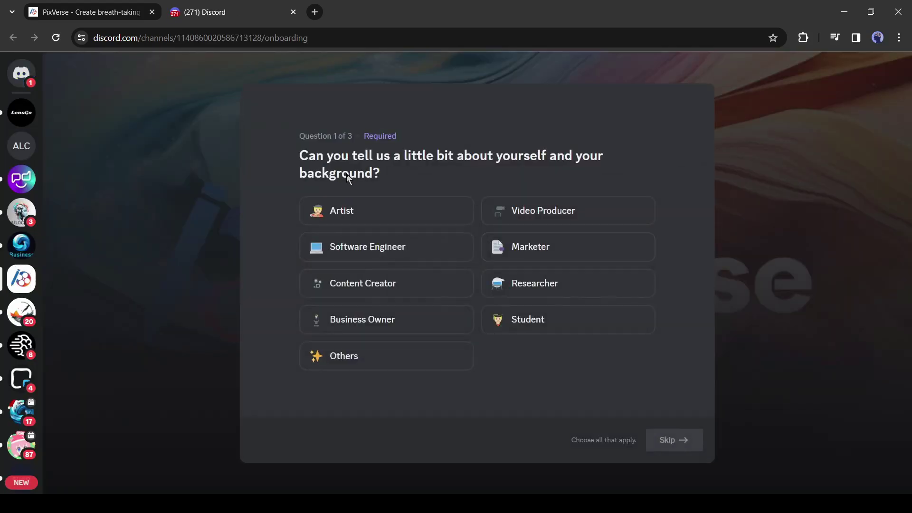
{"action": "left_click", "coordinate": [386, 285]}
{"action": "left_click", "coordinate": [699, 440]}
{"action": "left_click", "coordinate": [437, 202]}
{"action": "left_click", "coordinate": [677, 442]}
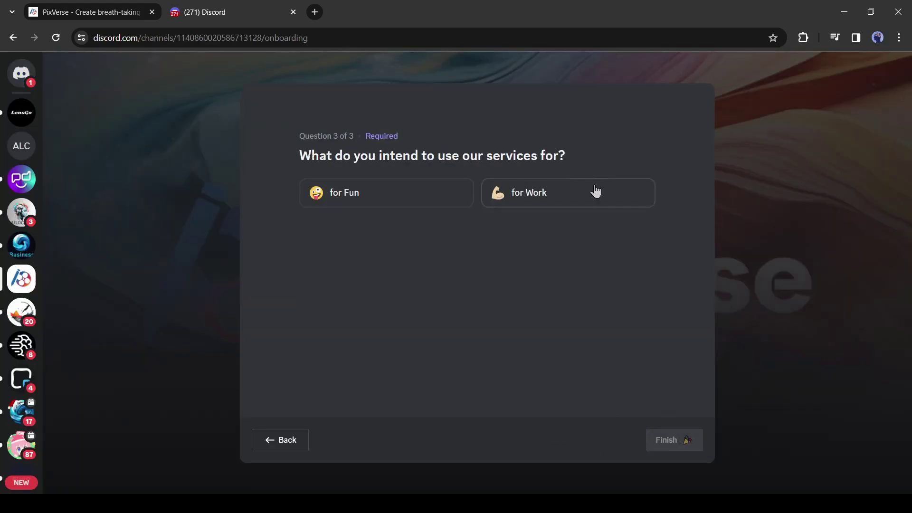
{"action": "left_click", "coordinate": [596, 191]}
{"action": "left_click", "coordinate": [674, 440]}
- Read the getting-started tutorial on generating videos and continue to the generate-room-1 channel
{"action": "scroll", "coordinate": [326, 322], "scroll_direction": "down", "scroll_amount": 1}
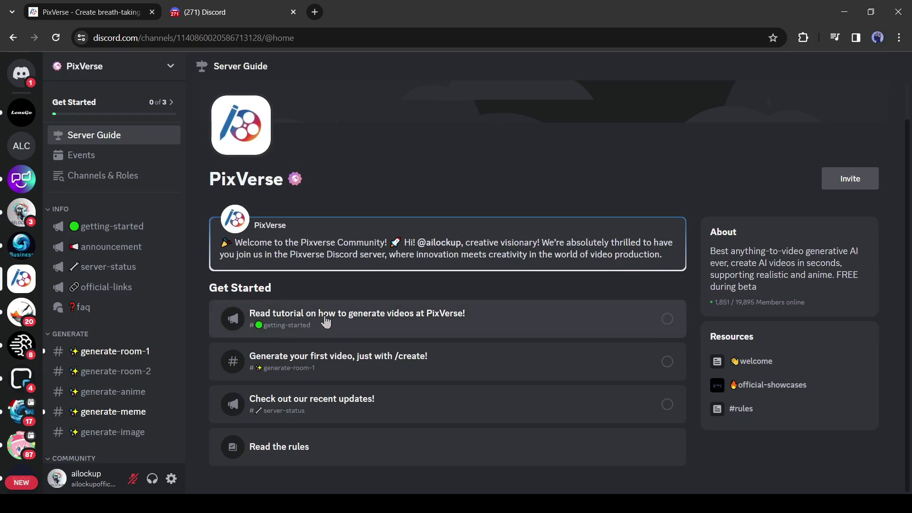
{"action": "left_click", "coordinate": [475, 332]}
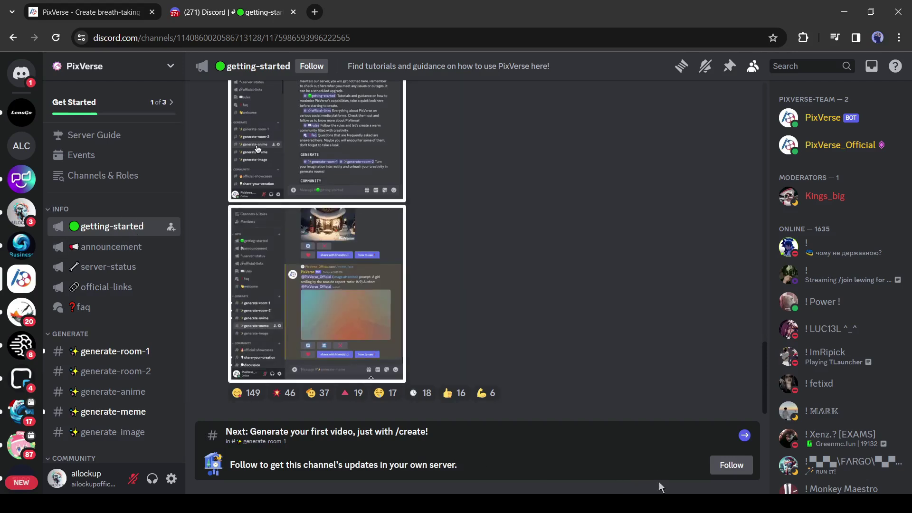
{"action": "left_click", "coordinate": [744, 441]}
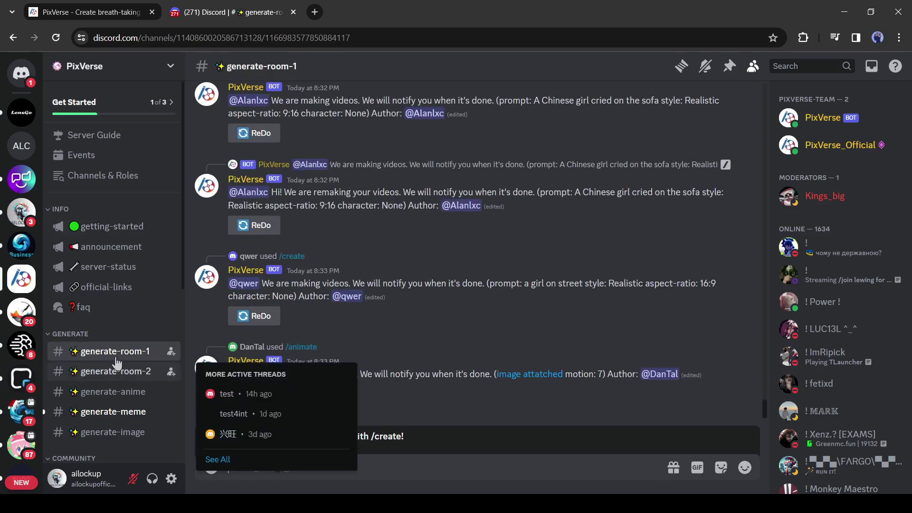
{"action": "mouse_move", "coordinate": [102, 356]}
{"action": "mouse_move", "coordinate": [113, 380]}
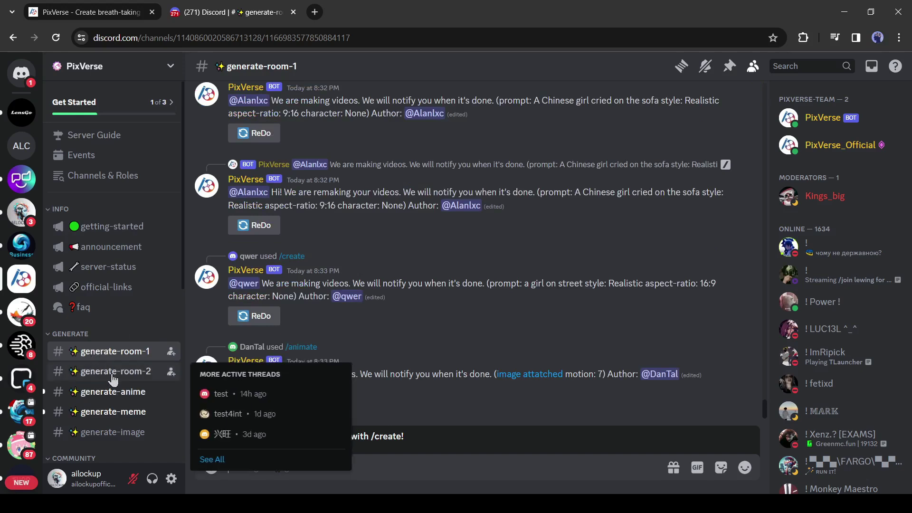
{"action": "mouse_move", "coordinate": [125, 398]}
{"action": "mouse_move", "coordinate": [123, 419]}
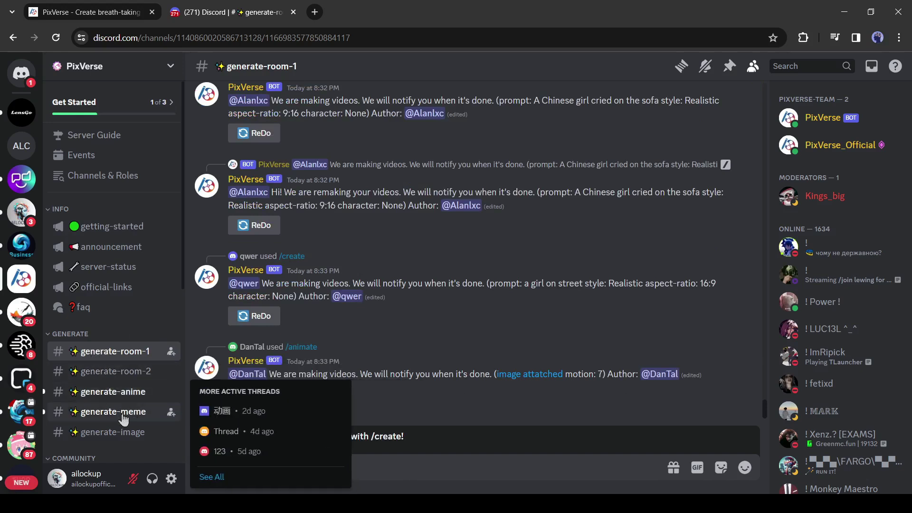
{"action": "mouse_move", "coordinate": [127, 438]}
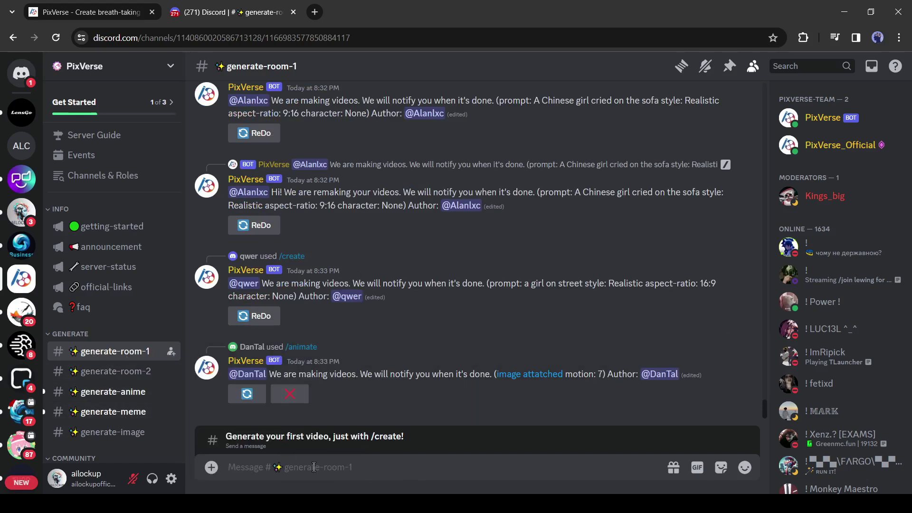
- Start PixVerse's /create text-to-video command in generate-room-1
{"action": "type", "text": "/"}
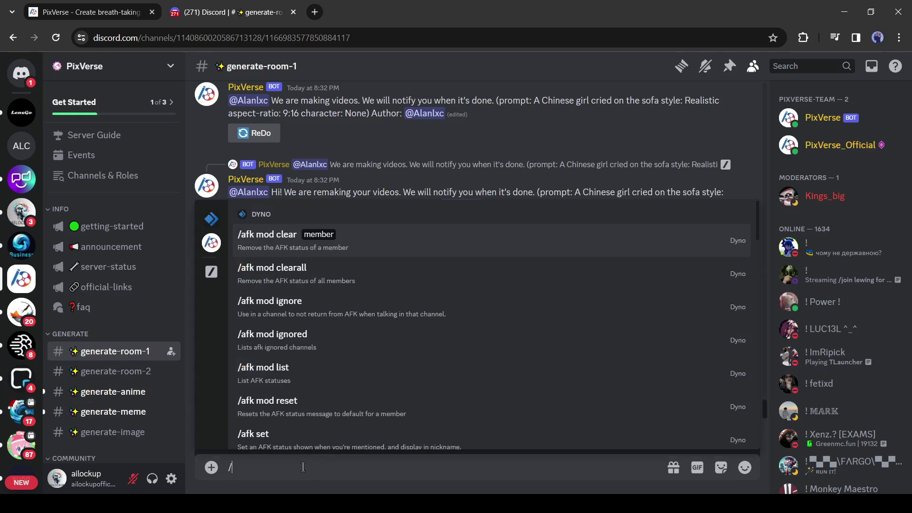
{"action": "scroll", "coordinate": [340, 306], "scroll_direction": "down", "scroll_amount": 5}
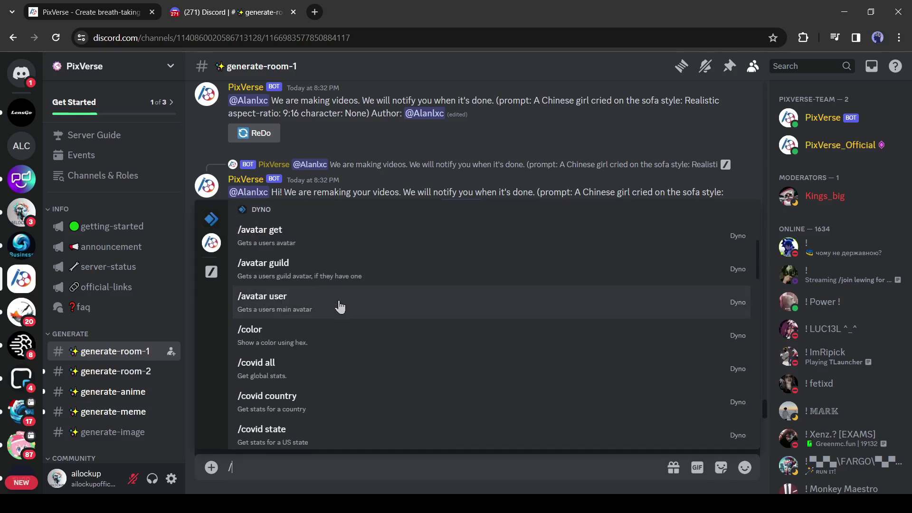
{"action": "scroll", "coordinate": [385, 323], "scroll_direction": "up", "scroll_amount": 2}
{"action": "scroll", "coordinate": [320, 350], "scroll_direction": "down", "scroll_amount": 10}
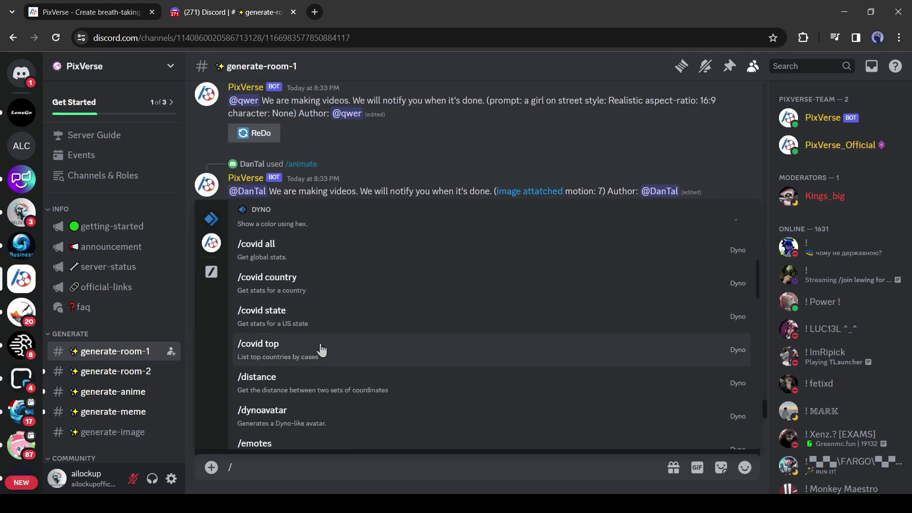
{"action": "scroll", "coordinate": [305, 340], "scroll_direction": "down", "scroll_amount": 8}
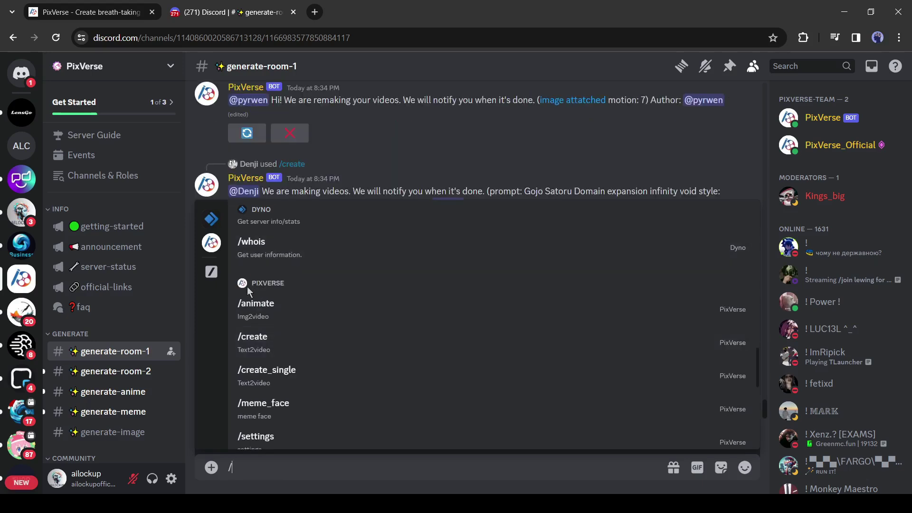
{"action": "scroll", "coordinate": [331, 305], "scroll_direction": "down", "scroll_amount": 2}
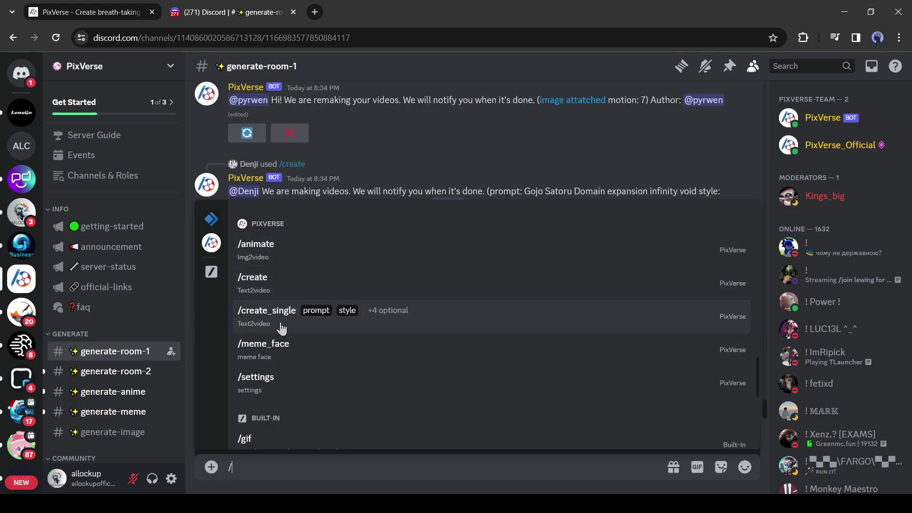
{"action": "scroll", "coordinate": [280, 328], "scroll_direction": "up", "scroll_amount": 1}
{"action": "scroll", "coordinate": [247, 285], "scroll_direction": "down", "scroll_amount": 1}
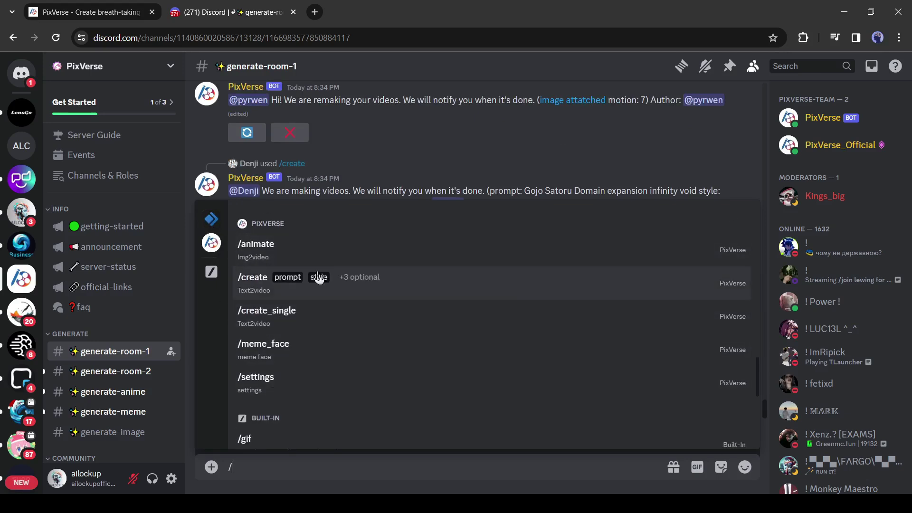
{"action": "left_click", "coordinate": [291, 297]}
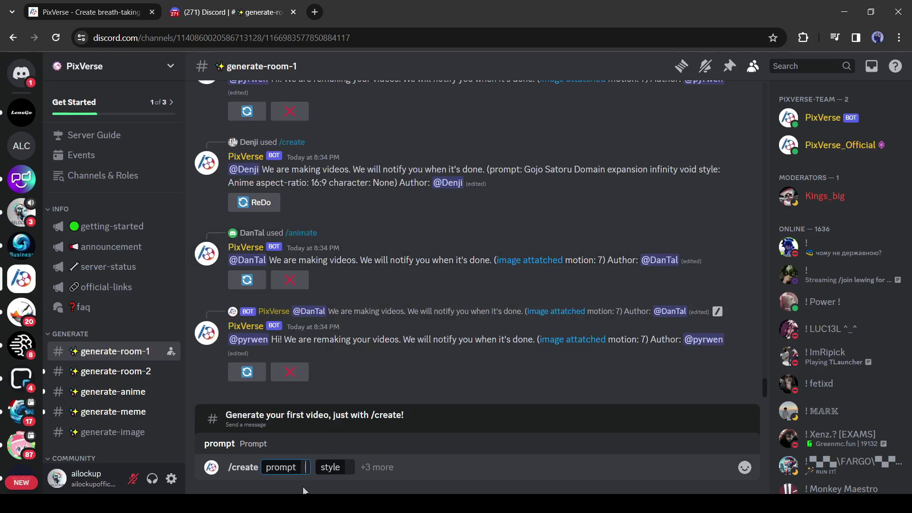
- Set the prompt to "a beautifull woman walking on a busy street, realistic, 4K" and the style to Realistic
{"action": "type", "text": "a  beautifu"}
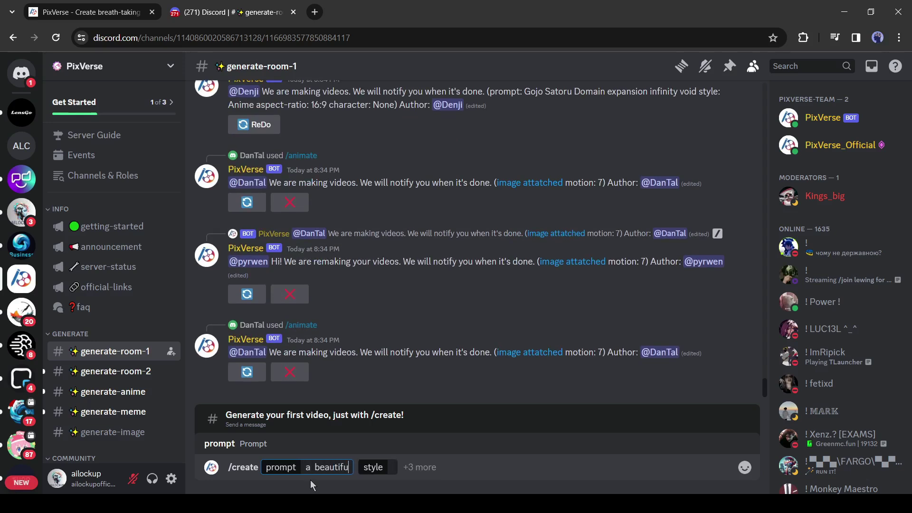
{"action": "type", "text": "ll woman walking on a busy street"}
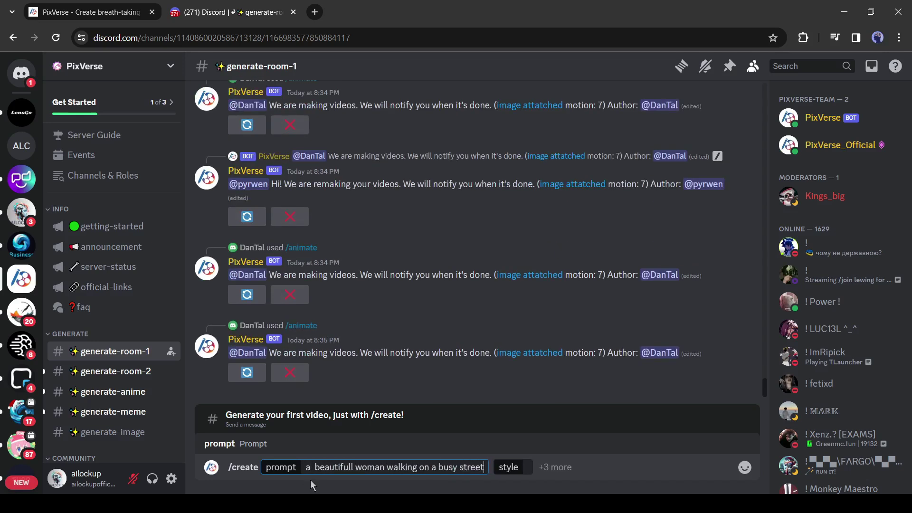
{"action": "type", "text": ", realistic, 4K"}
{"action": "key", "text": "Tab"}
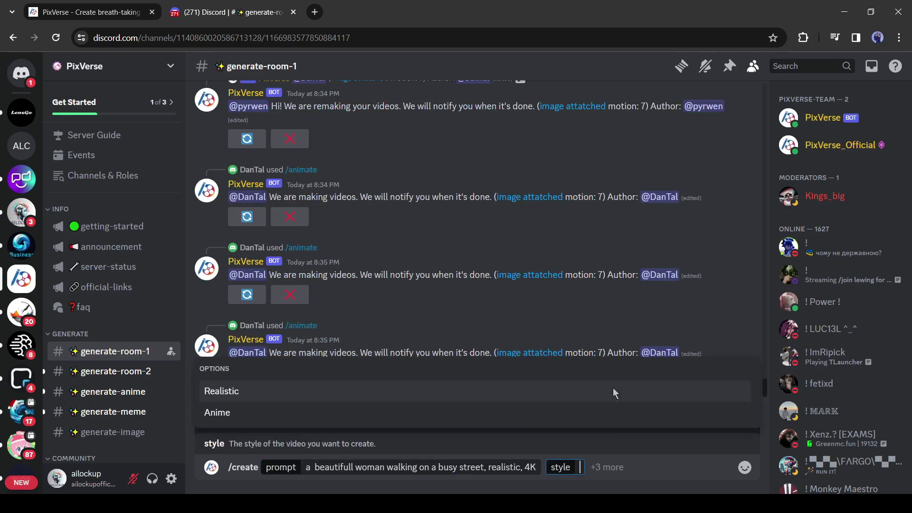
{"action": "left_click", "coordinate": [262, 394]}
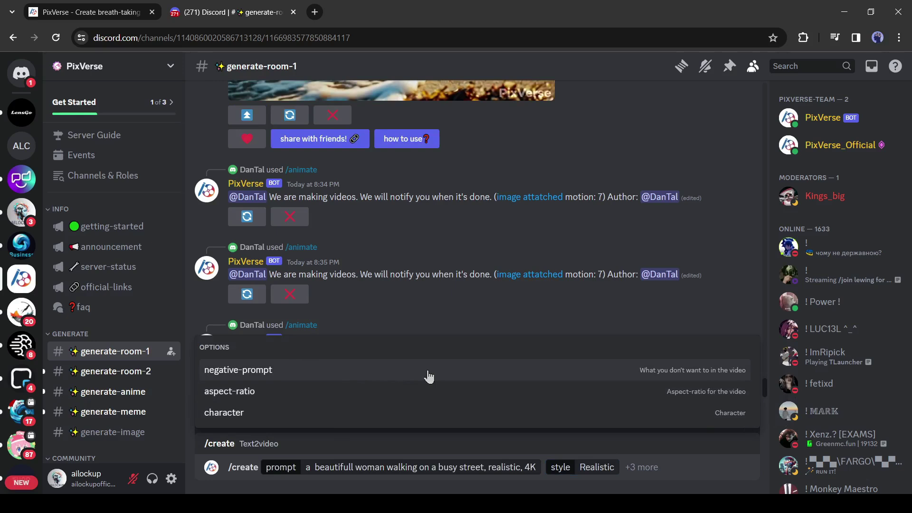
- Add the negative prompt "blur background" and a 16:9 aspect ratio to the /create command
{"action": "left_click", "coordinate": [336, 371]}
{"action": "type", "text": "blur background"}
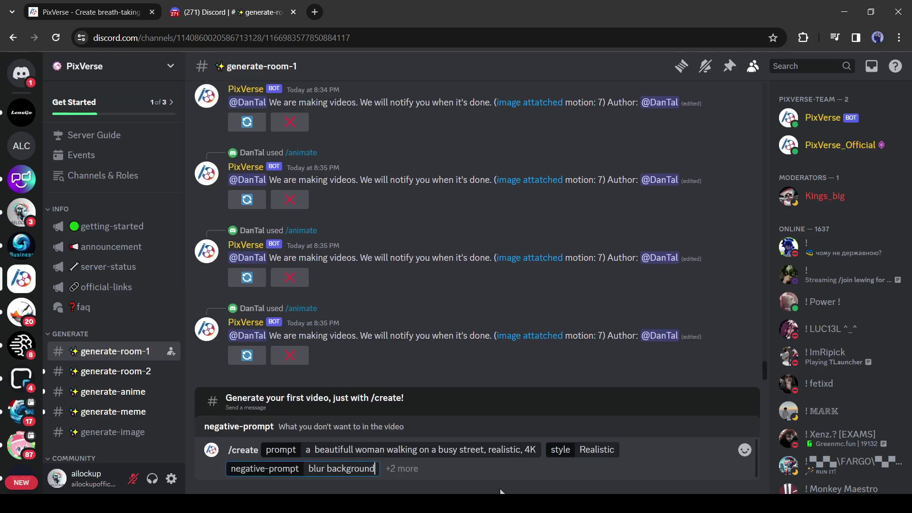
{"action": "left_click", "coordinate": [401, 464]}
{"action": "left_click", "coordinate": [263, 380]}
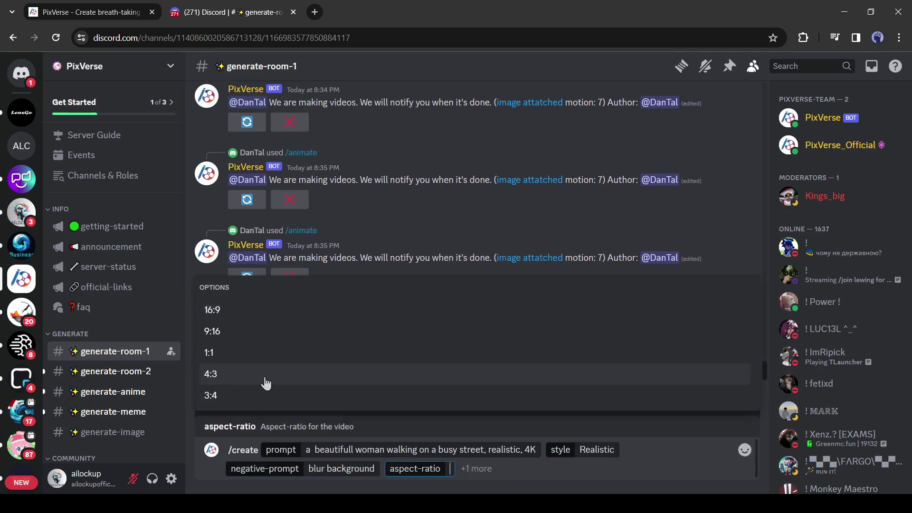
{"action": "left_click", "coordinate": [238, 315]}
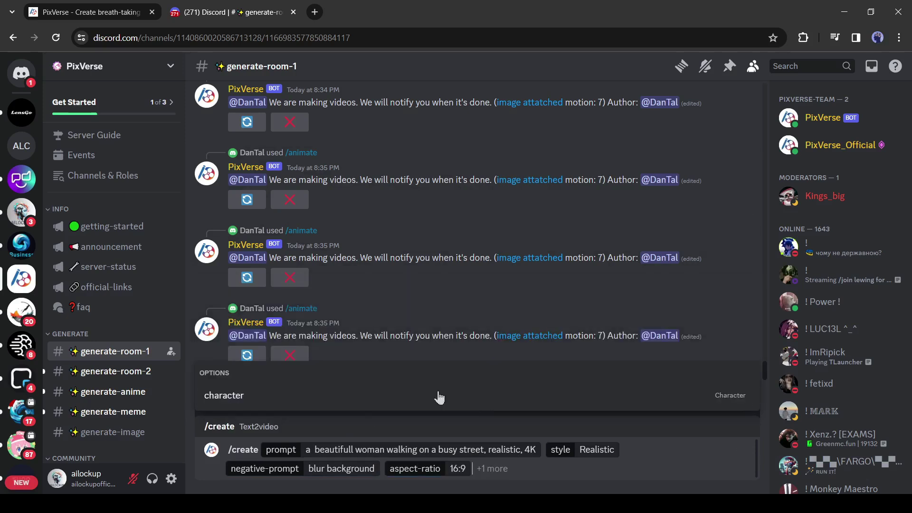
- View the character options and submit the /create command without choosing a character
{"action": "left_click", "coordinate": [285, 402]}
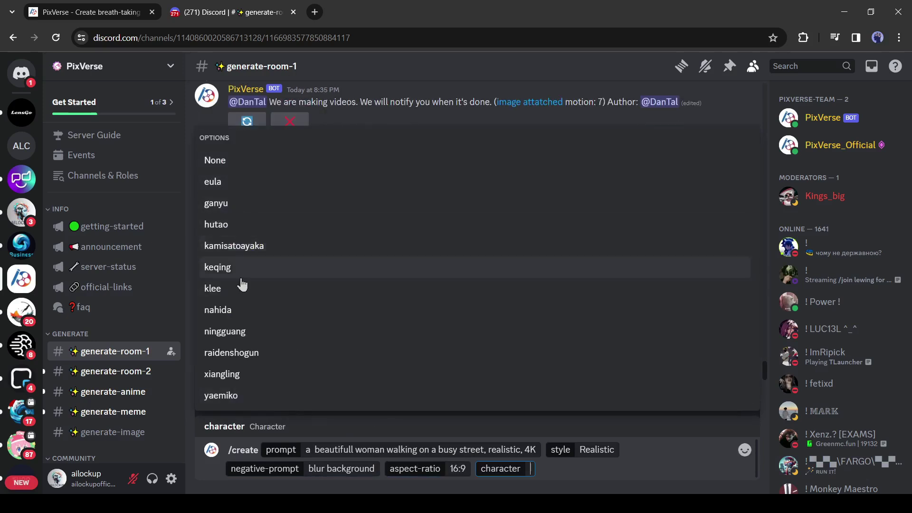
{"action": "left_click", "coordinate": [561, 473]}
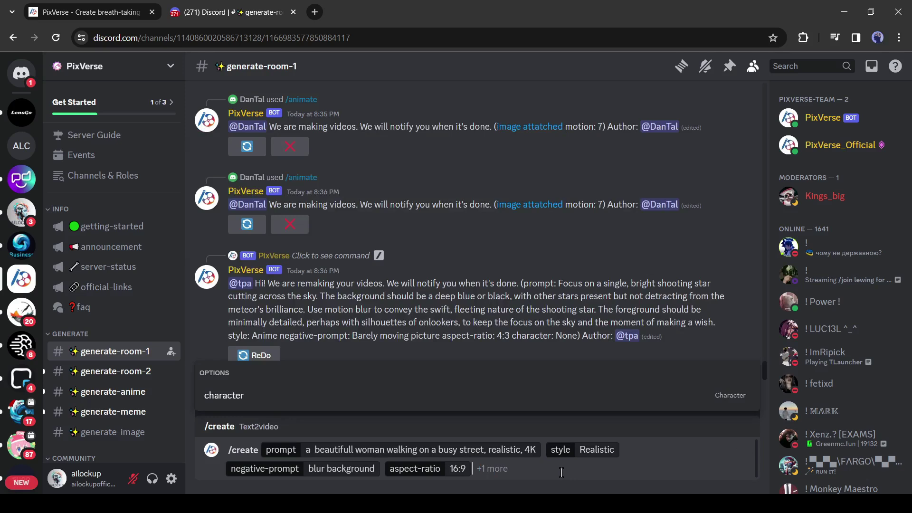
{"action": "key", "text": "Return"}
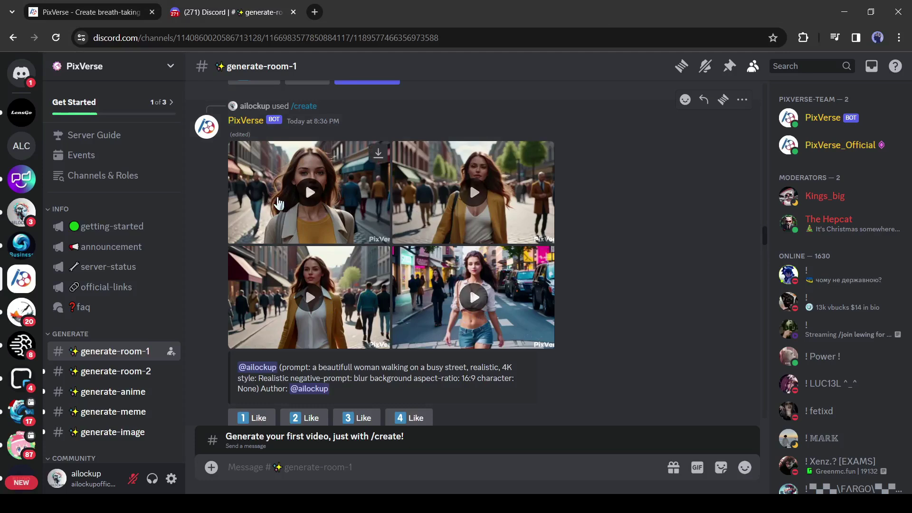
- Play the first of the four generated videos in the enlarged viewer
{"action": "left_click", "coordinate": [279, 204]}
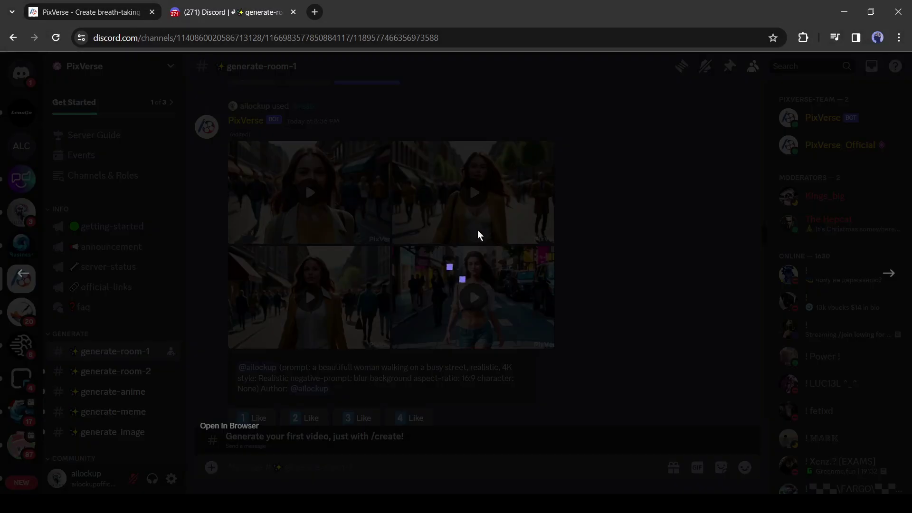
{"action": "mouse_move", "coordinate": [324, 316]}
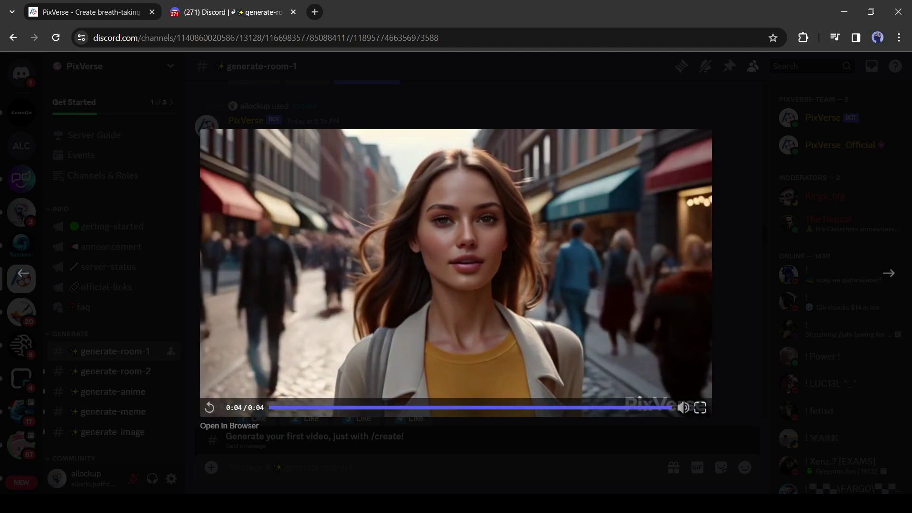
- Play the second, third and fourth generated realistic videos in the enlarged viewer
{"action": "left_click", "coordinate": [859, 177]}
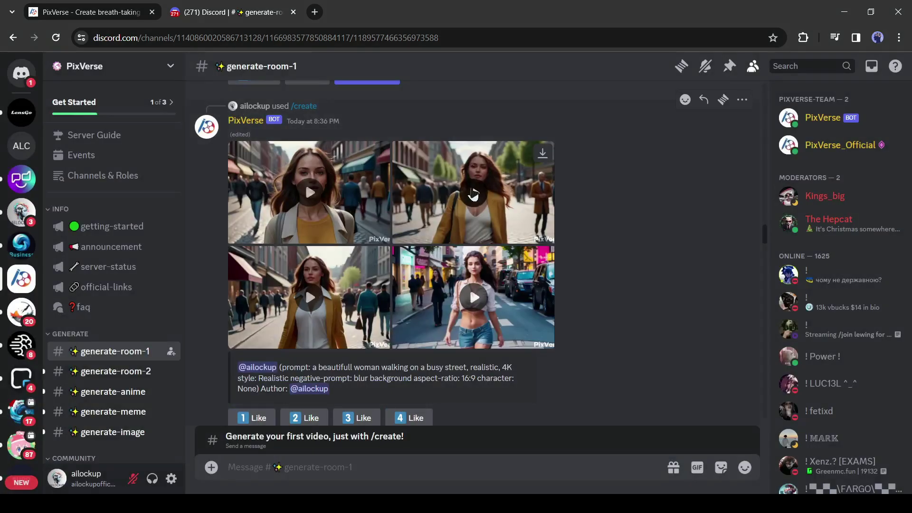
{"action": "left_click", "coordinate": [479, 190]}
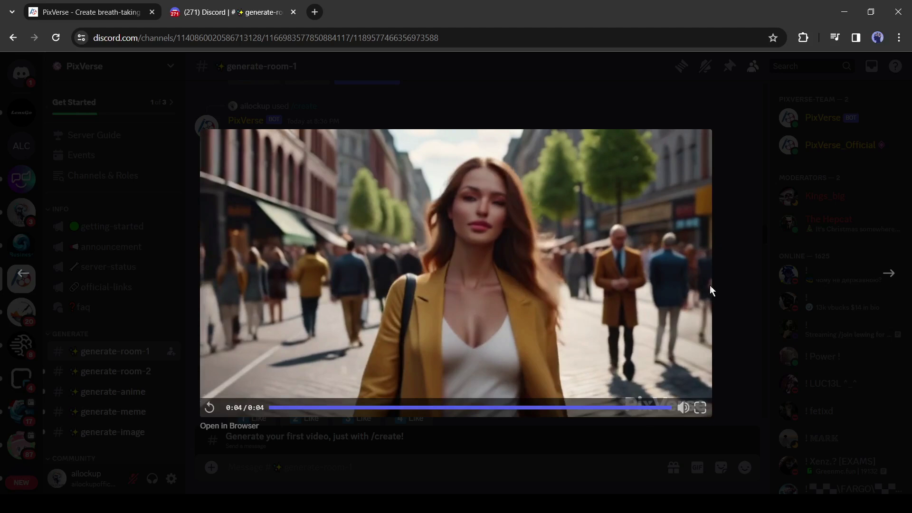
{"action": "left_click", "coordinate": [889, 274]}
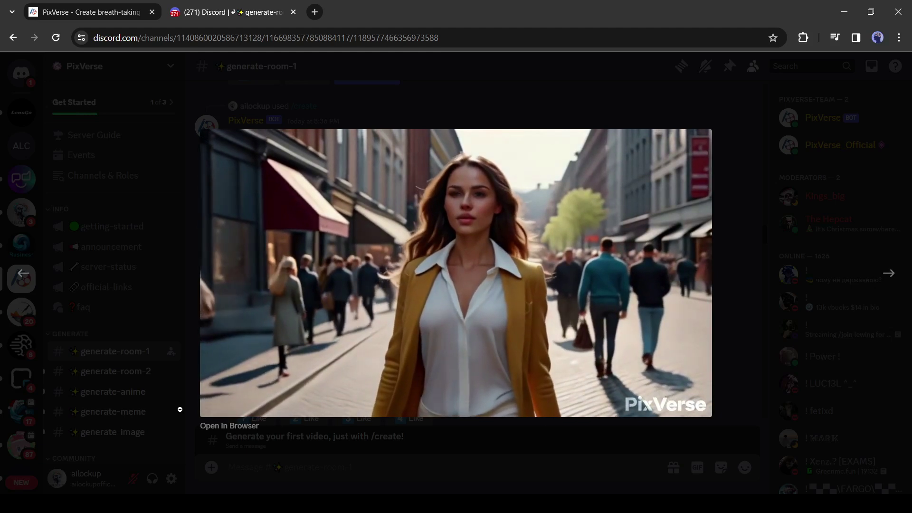
{"action": "left_click", "coordinate": [890, 275]}
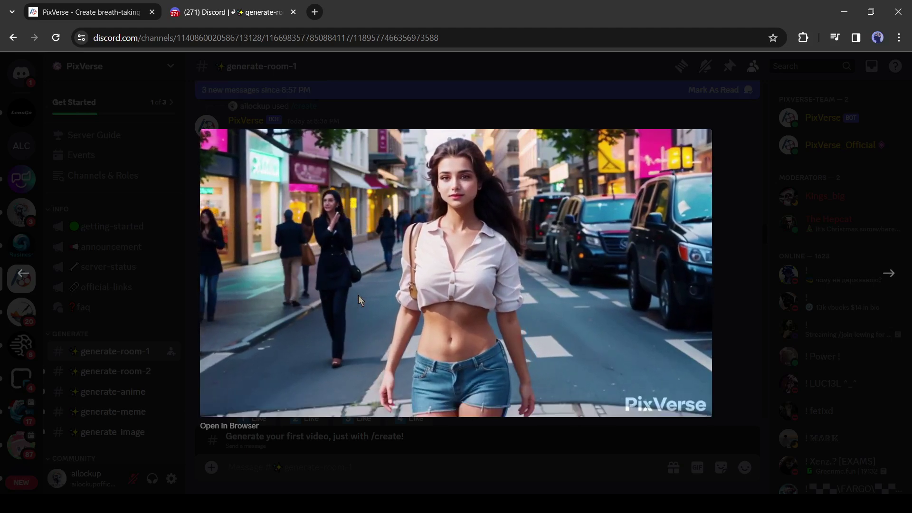
{"action": "key", "text": "Escape"}
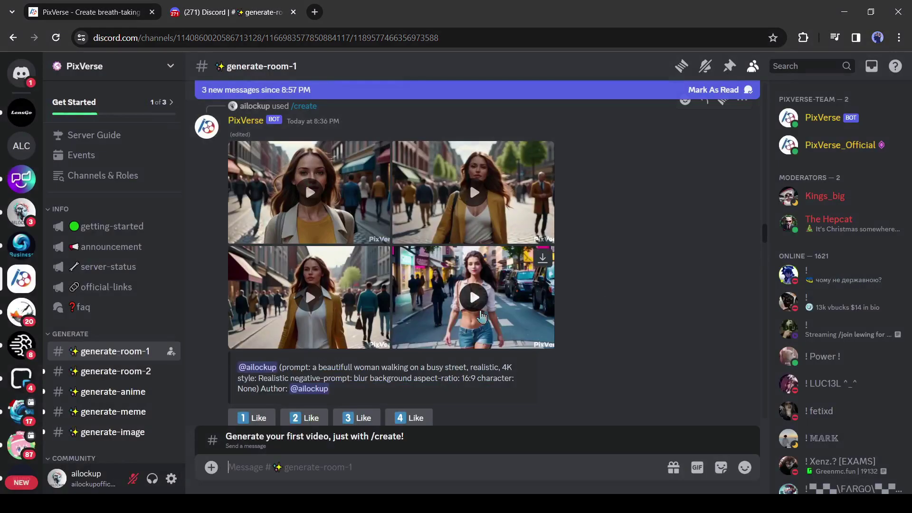
- Request a variation (V3) and an upscale (U3) of the third realistic video
{"action": "scroll", "coordinate": [480, 314], "scroll_direction": "down", "scroll_amount": 1}
{"action": "scroll", "coordinate": [480, 314], "scroll_direction": "down", "scroll_amount": 1}
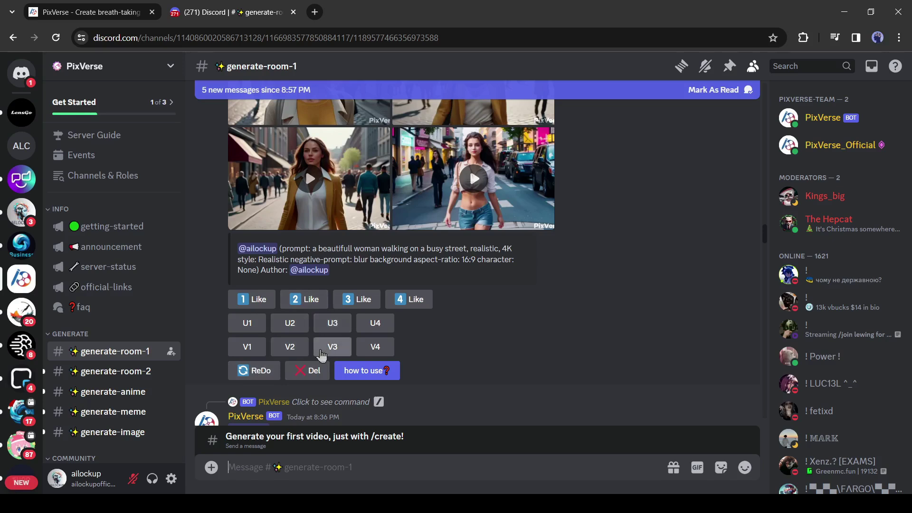
{"action": "left_click", "coordinate": [332, 352]}
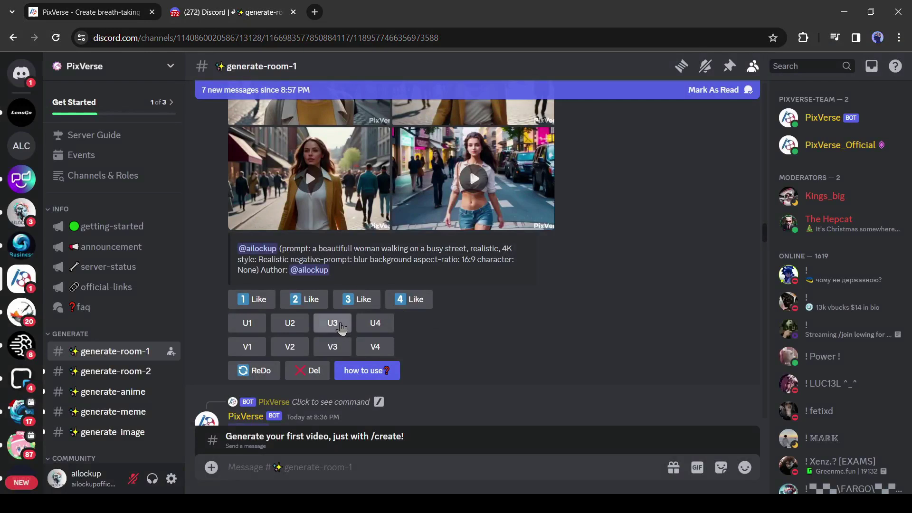
{"action": "left_click", "coordinate": [338, 326]}
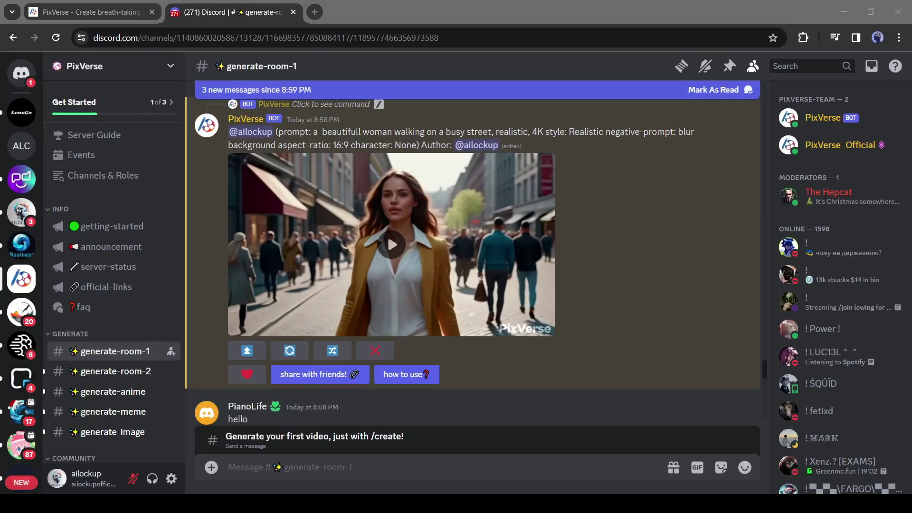
- Play the variation and the upscaled version of the third realistic video in the channel
{"action": "left_click", "coordinate": [516, 147]}
{"action": "left_click", "coordinate": [396, 257]}
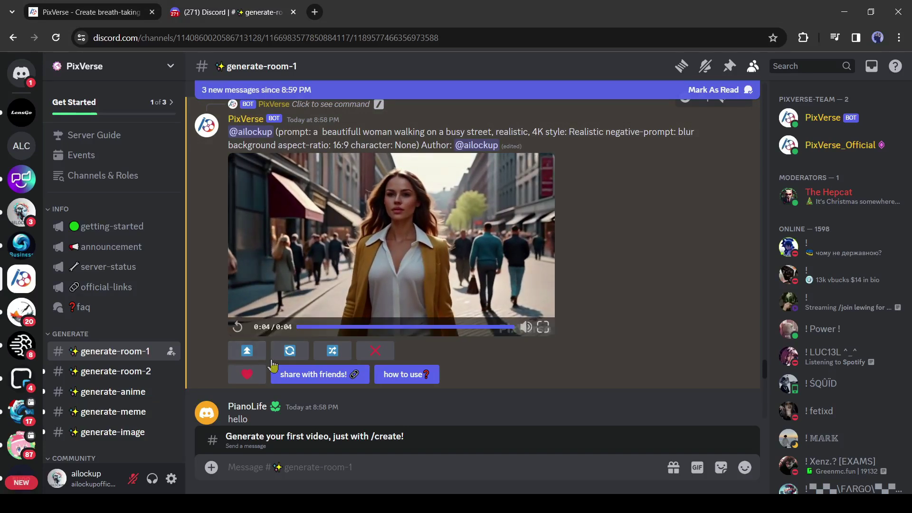
{"action": "scroll", "coordinate": [271, 364], "scroll_direction": "down", "scroll_amount": 6}
{"action": "scroll", "coordinate": [276, 362], "scroll_direction": "down", "scroll_amount": 1}
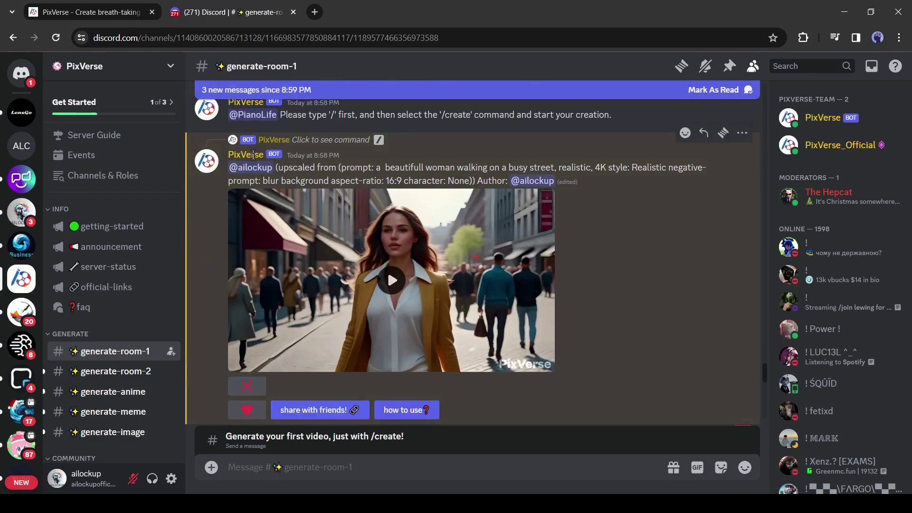
{"action": "left_click", "coordinate": [393, 285]}
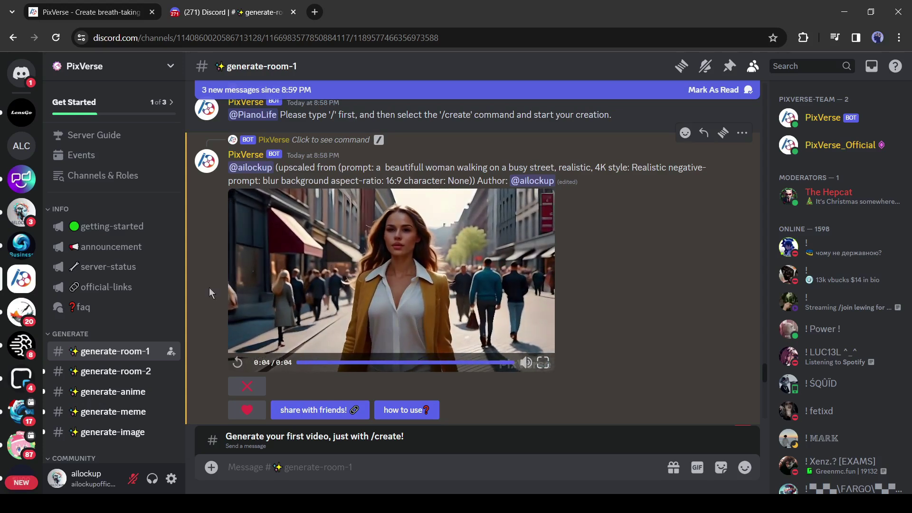
{"action": "left_click", "coordinate": [459, 303]}
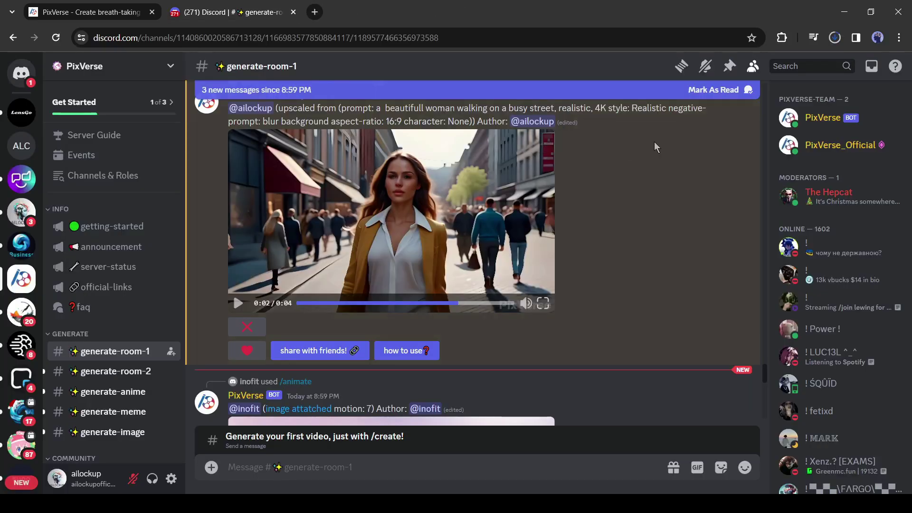
- Start a new /create command with the prompt "a beautifull woman walking in a busy street, 4K"
{"action": "scroll", "coordinate": [453, 316], "scroll_direction": "down", "scroll_amount": 10}
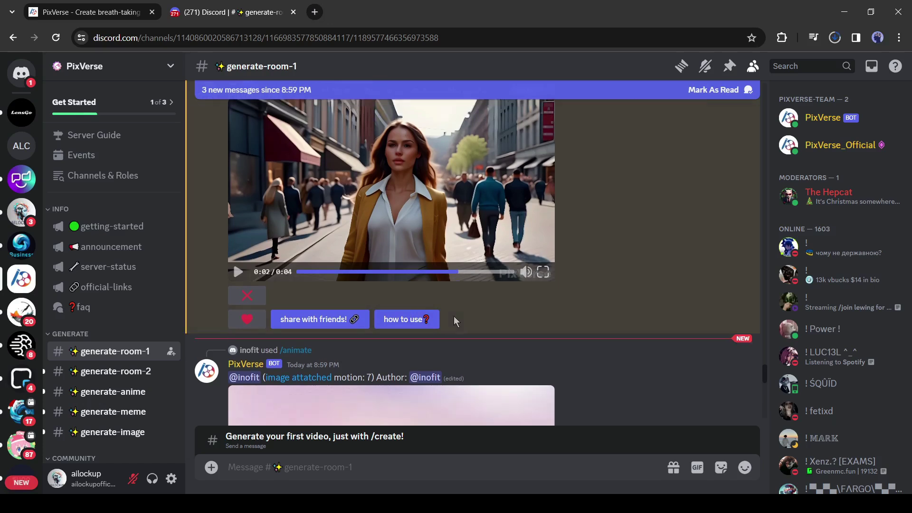
{"action": "scroll", "coordinate": [766, 451], "scroll_direction": "down", "scroll_amount": 10}
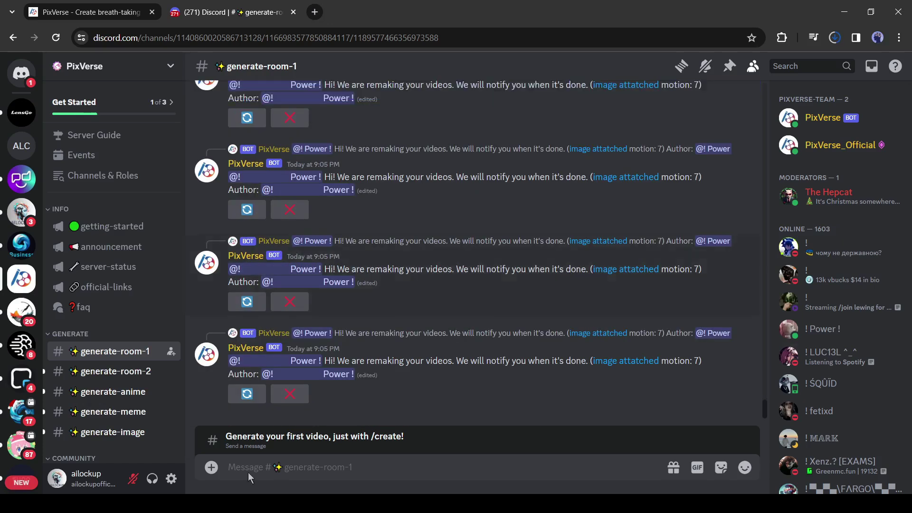
{"action": "type", "text": "/"}
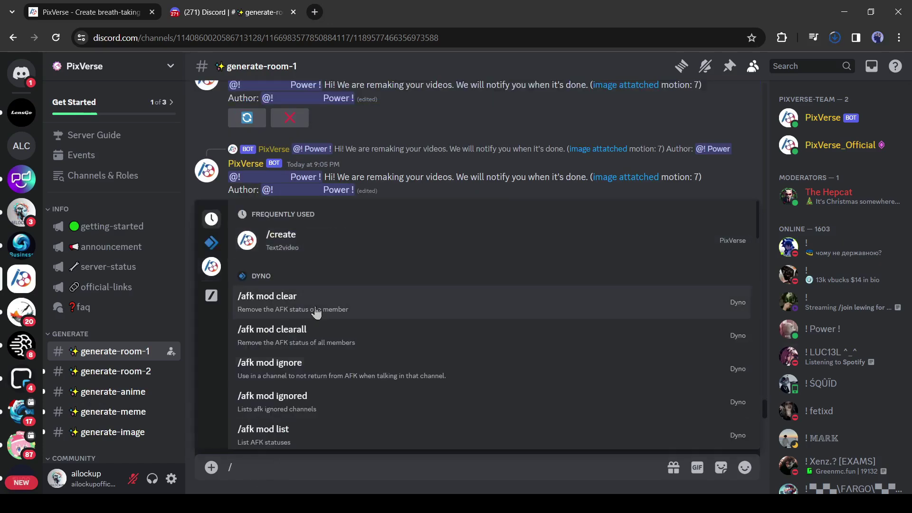
{"action": "left_click", "coordinate": [280, 238]}
{"action": "type", "text": "a beautifull"}
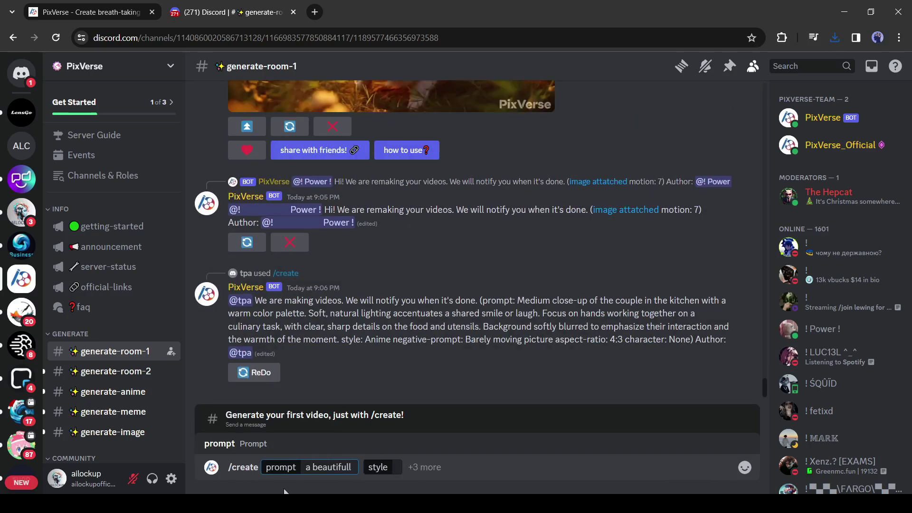
{"action": "type", "text": " woman walking in a busy street, 4K"}
- Set the style to Anime and the aspect ratio to 16:9, and submit the /create command
{"action": "left_click", "coordinate": [554, 480]}
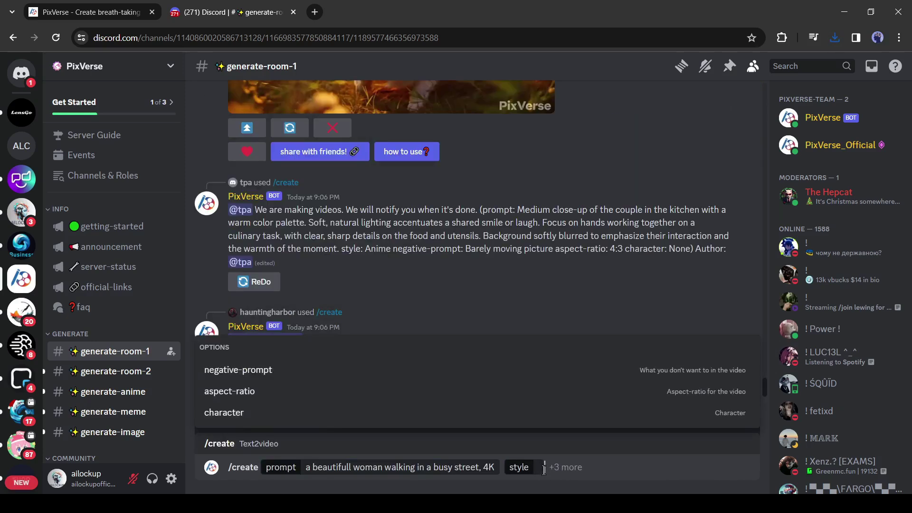
{"action": "left_click", "coordinate": [537, 468]}
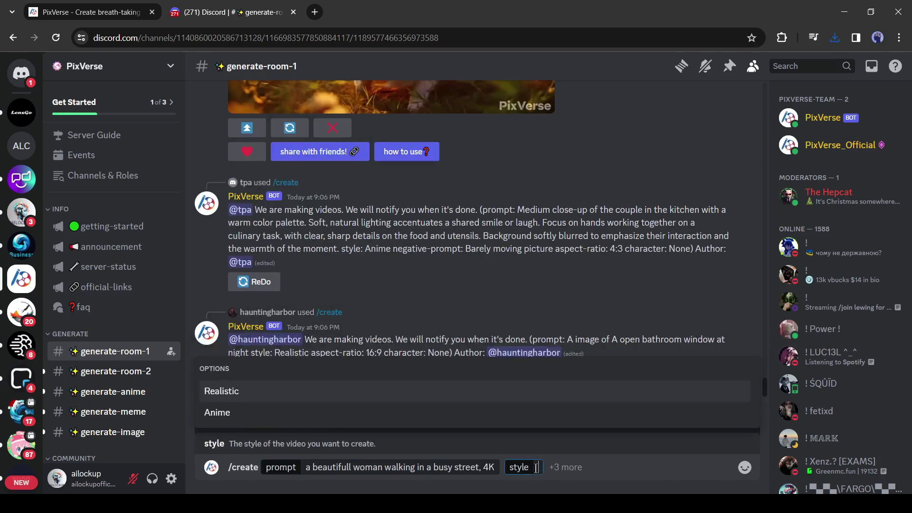
{"action": "left_click", "coordinate": [237, 415]}
{"action": "left_click", "coordinate": [277, 391]}
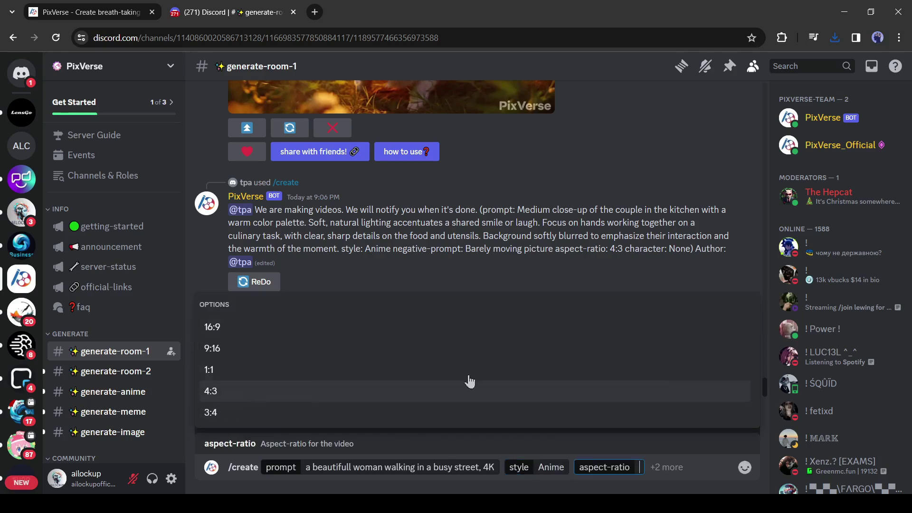
{"action": "left_click", "coordinate": [285, 328]}
{"action": "key", "text": "Return"}
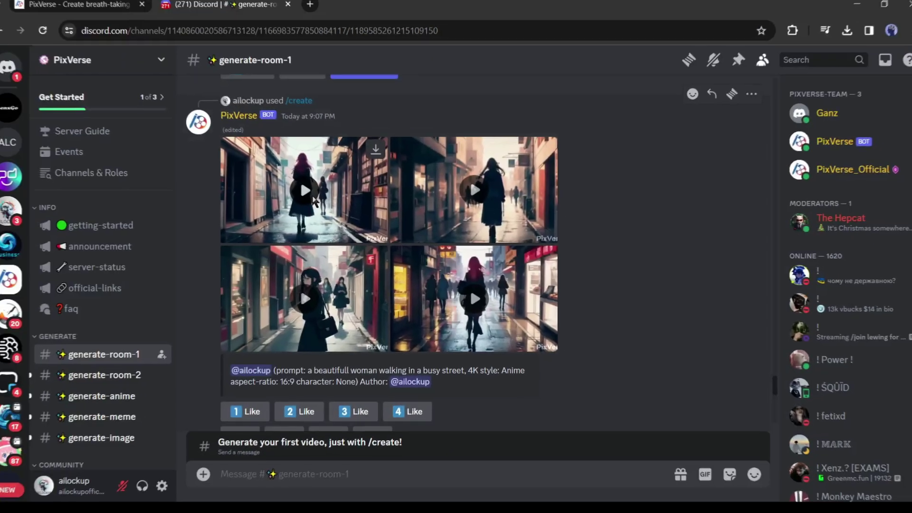
- Play all four generated anime videos in the enlarged viewer
{"action": "left_click", "coordinate": [317, 199]}
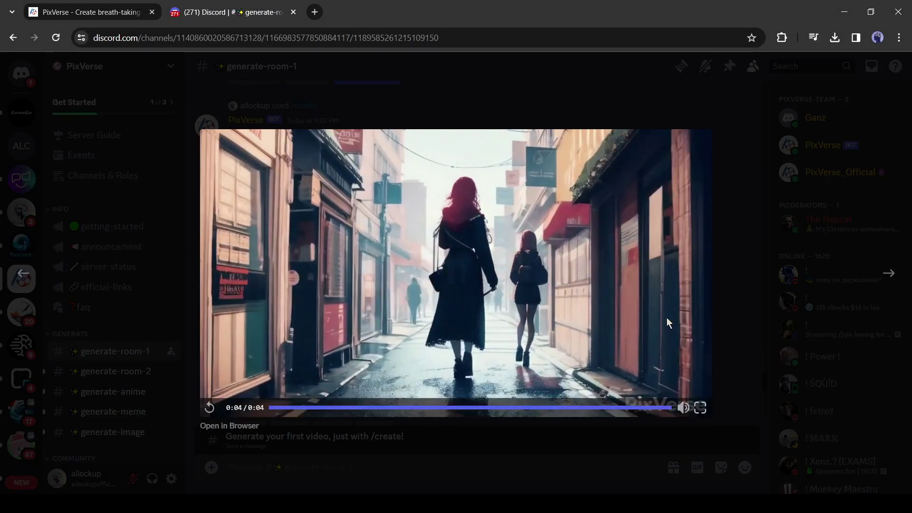
{"action": "left_click", "coordinate": [883, 285]}
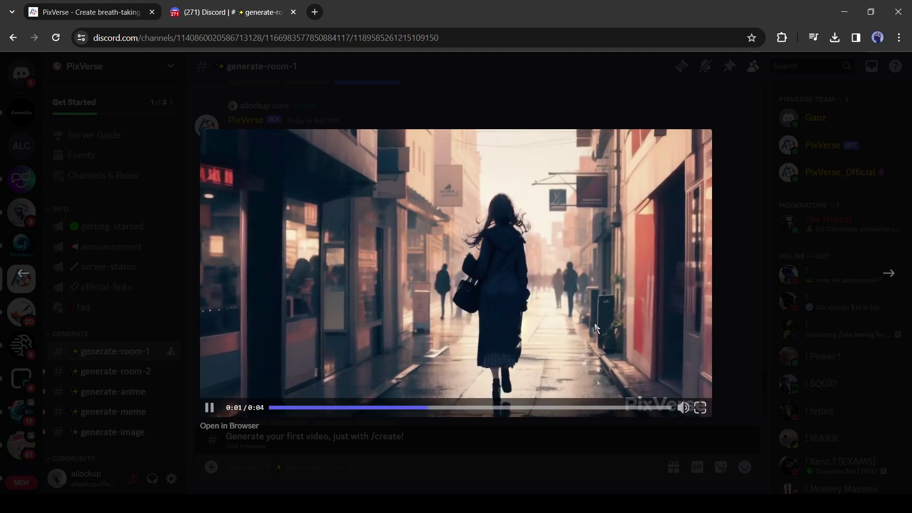
{"action": "left_click", "coordinate": [886, 278]}
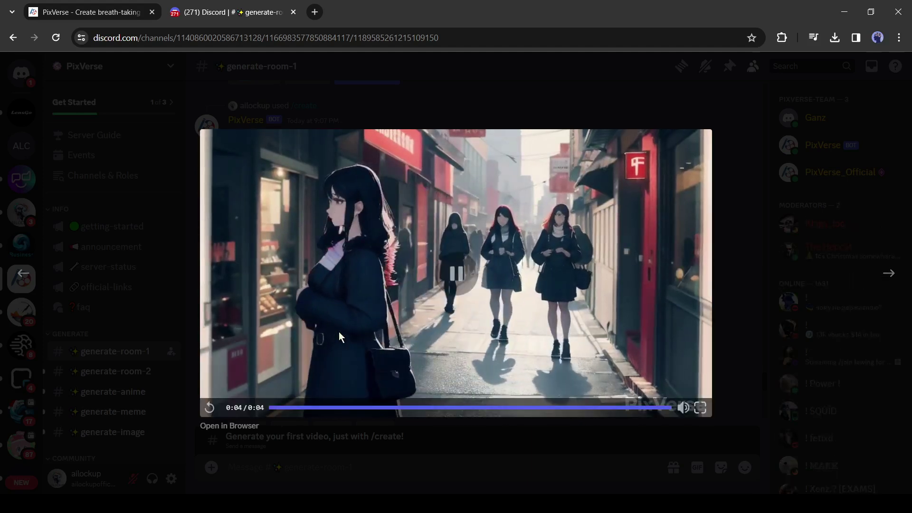
{"action": "left_click", "coordinate": [888, 274]}
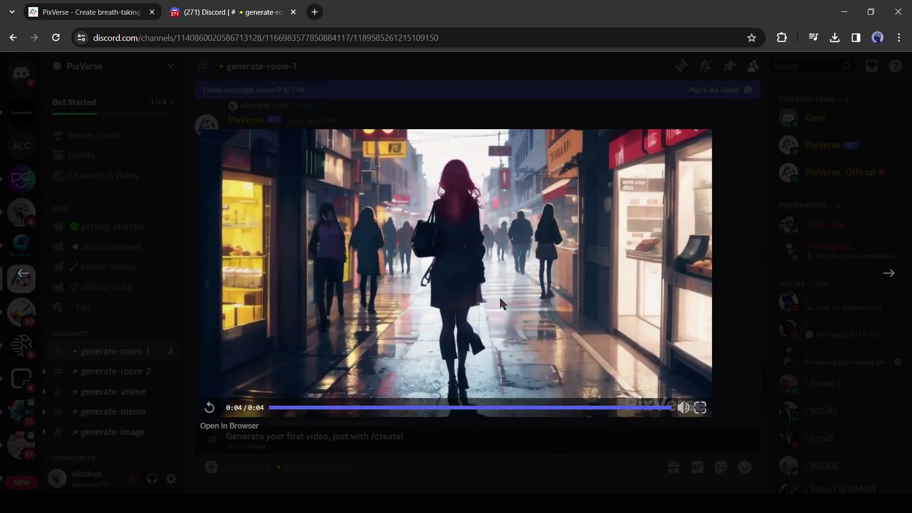
{"action": "left_click", "coordinate": [803, 179]}
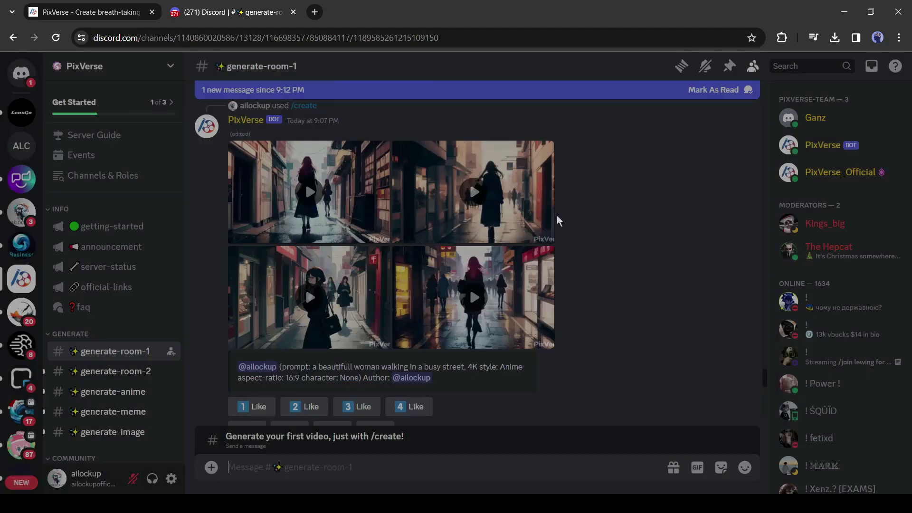
- Redo the anime video generation with the same prompt and settings
{"action": "scroll", "coordinate": [412, 320], "scroll_direction": "down", "scroll_amount": 3}
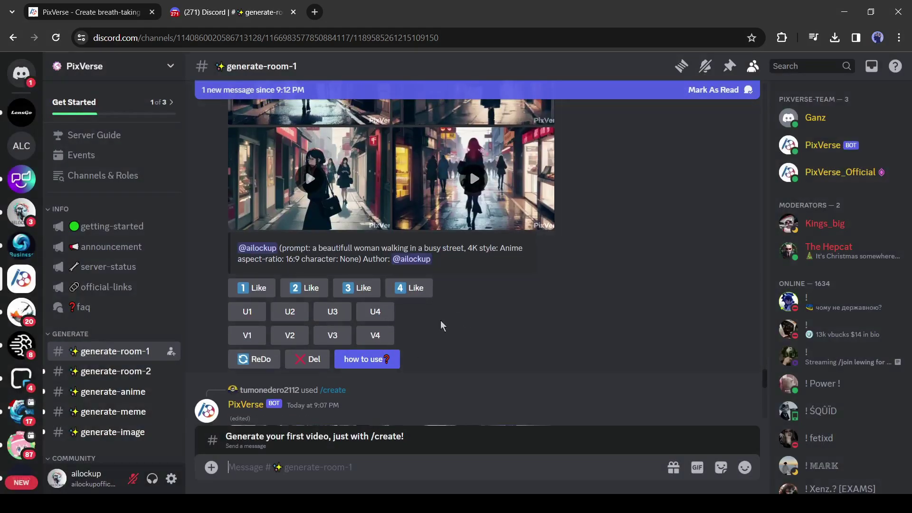
{"action": "scroll", "coordinate": [437, 322], "scroll_direction": "down", "scroll_amount": 1}
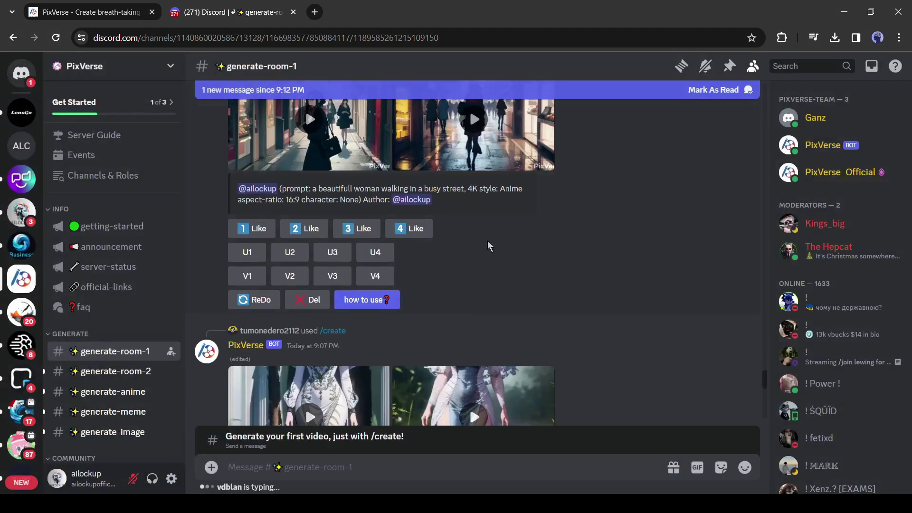
{"action": "left_click", "coordinate": [242, 308]}
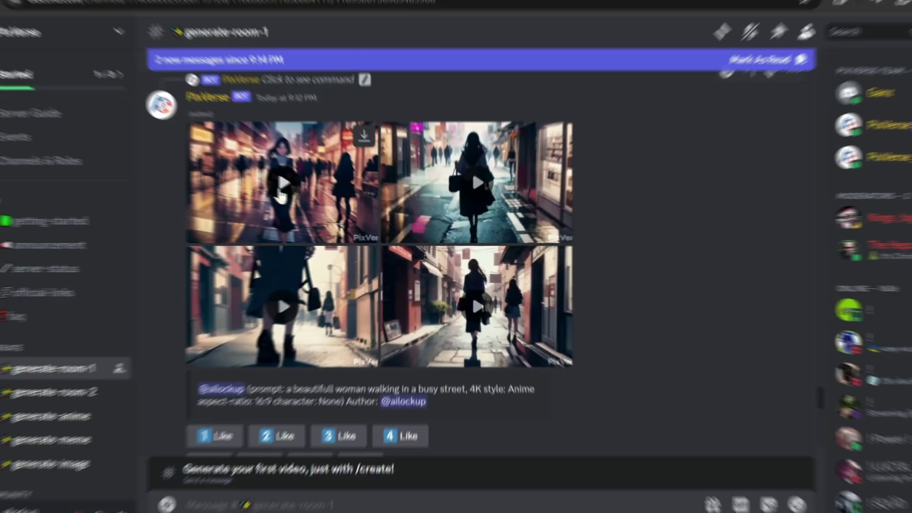
- Play the four regenerated anime videos in the enlarged viewer and like the first one
{"action": "left_click", "coordinate": [306, 199]}
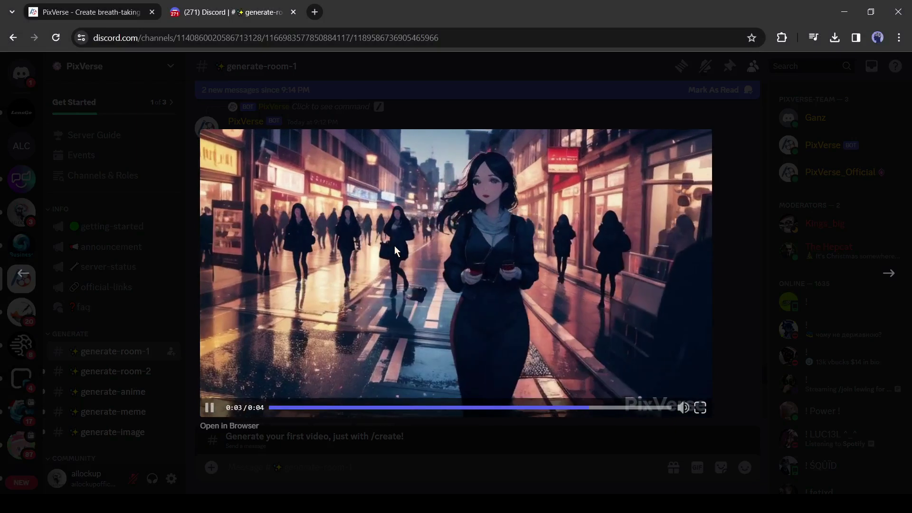
{"action": "left_click", "coordinate": [903, 284]}
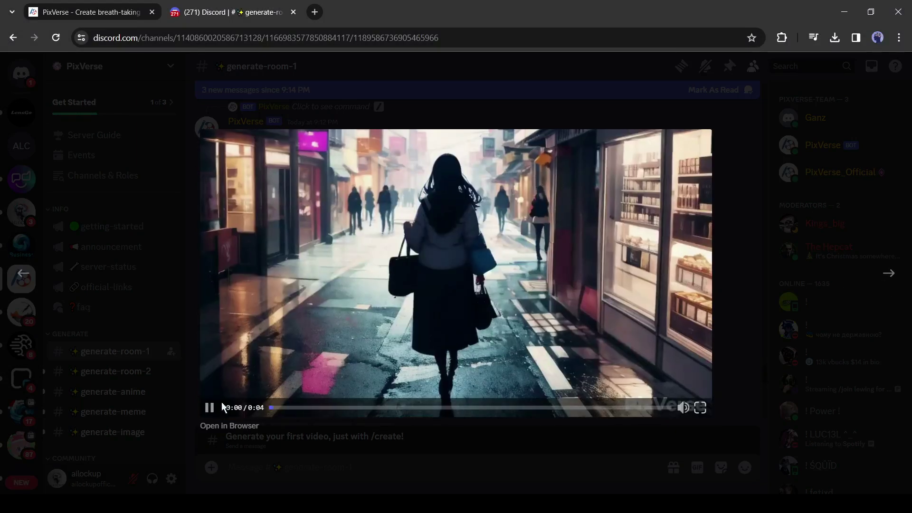
{"action": "left_click", "coordinate": [889, 280]}
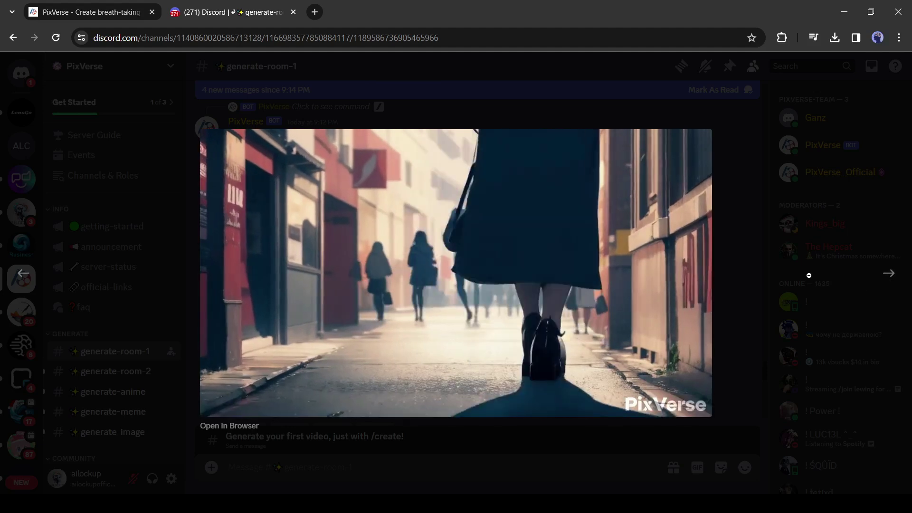
{"action": "left_click", "coordinate": [889, 276]}
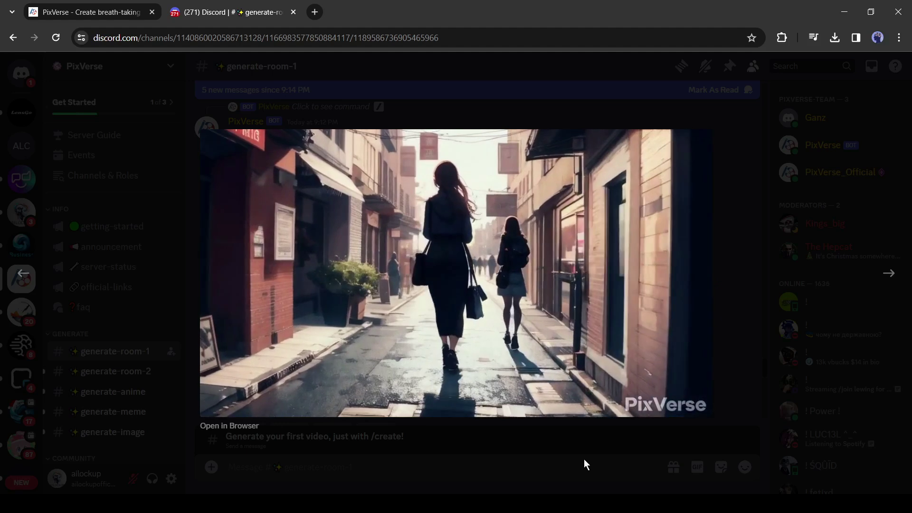
{"action": "left_click", "coordinate": [584, 459]}
{"action": "left_click", "coordinate": [248, 409]}
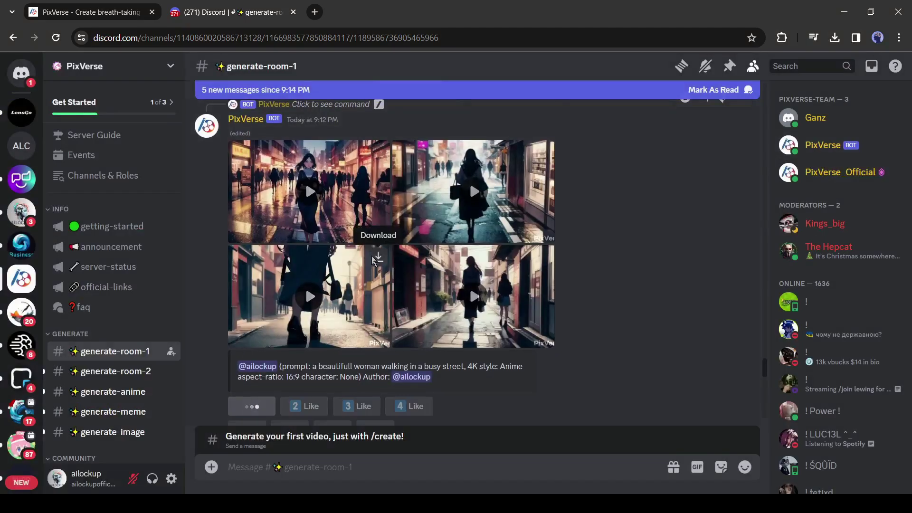
- Start a /create_single command with the prompt "a beautifull lady in a sea baech, sun set, 4K"
{"action": "scroll", "coordinate": [396, 271], "scroll_direction": "down", "scroll_amount": 10}
{"action": "left_click", "coordinate": [320, 473]}
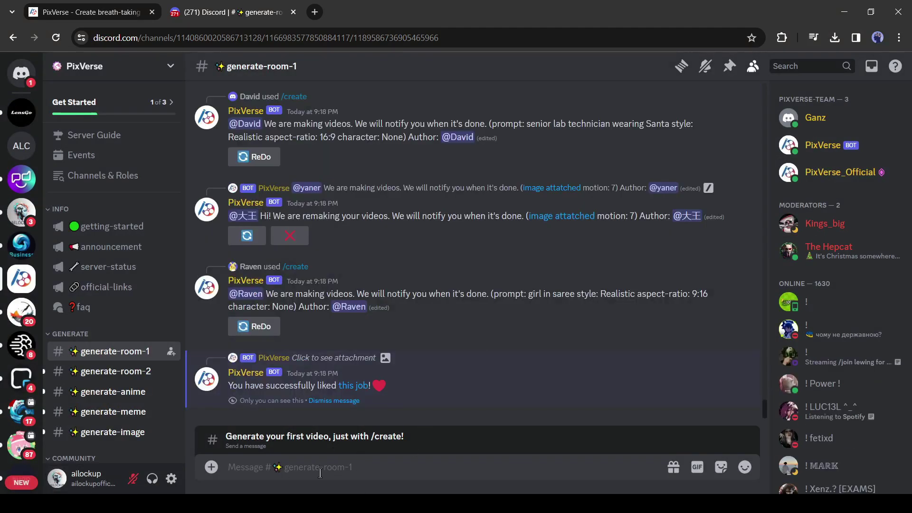
{"action": "type", "text": "/cre"}
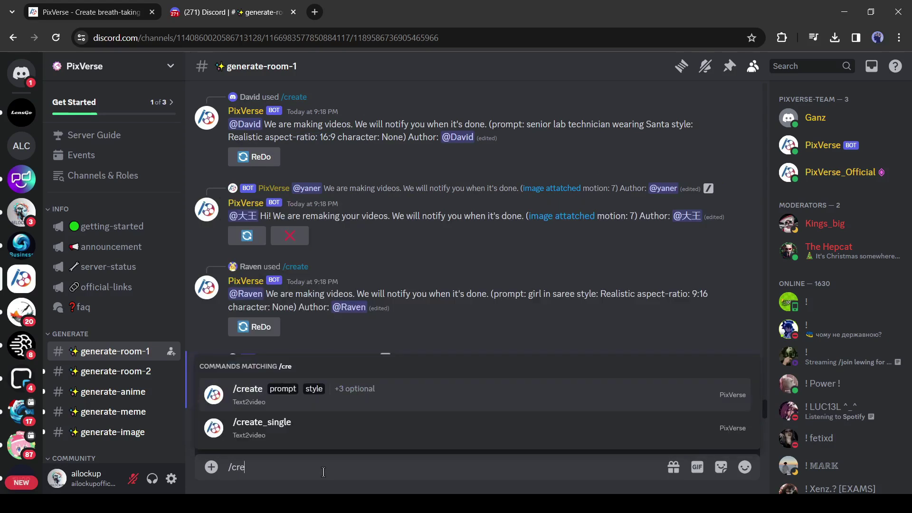
{"action": "left_click", "coordinate": [300, 430]}
{"action": "type", "text": "a beautifull lady in a sea baech, sun set, 4K"}
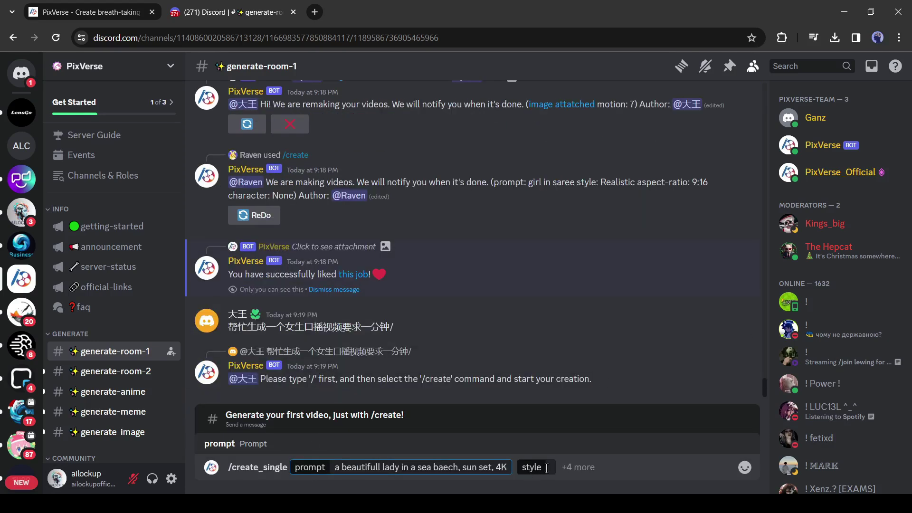
- Set the style to Realistic, seed to 468278362 and aspect ratio to 16:9, then submit the command and play the generated video
{"action": "left_click", "coordinate": [547, 468]}
{"action": "left_click", "coordinate": [269, 398]}
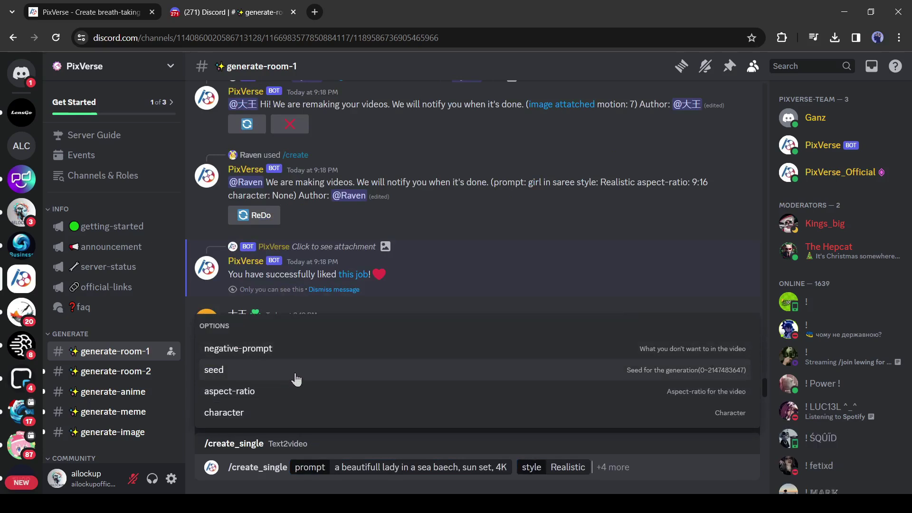
{"action": "left_click", "coordinate": [414, 375]}
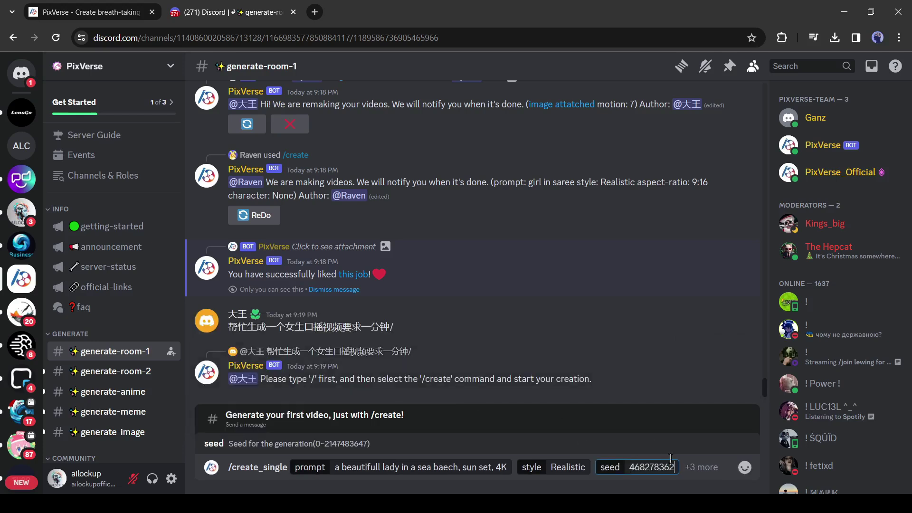
{"action": "key", "text": "Tab"}
{"action": "left_click", "coordinate": [306, 398]}
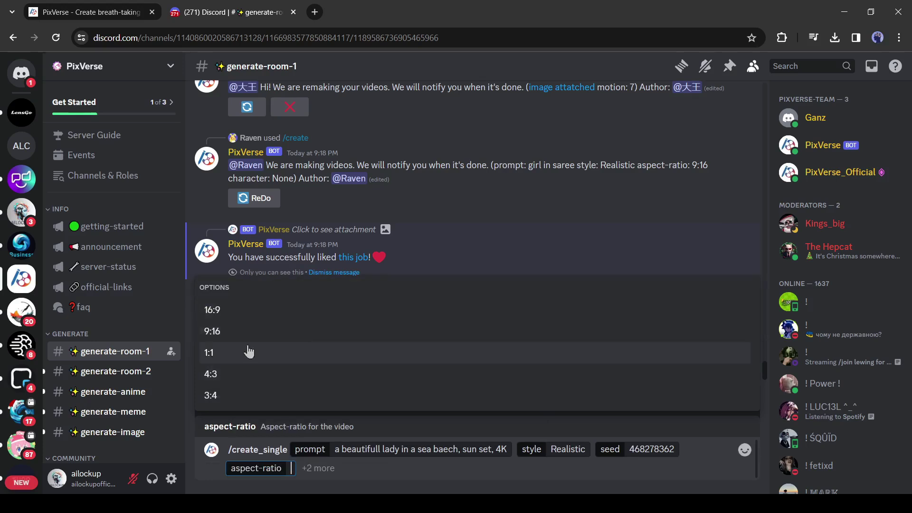
{"action": "left_click", "coordinate": [269, 312]}
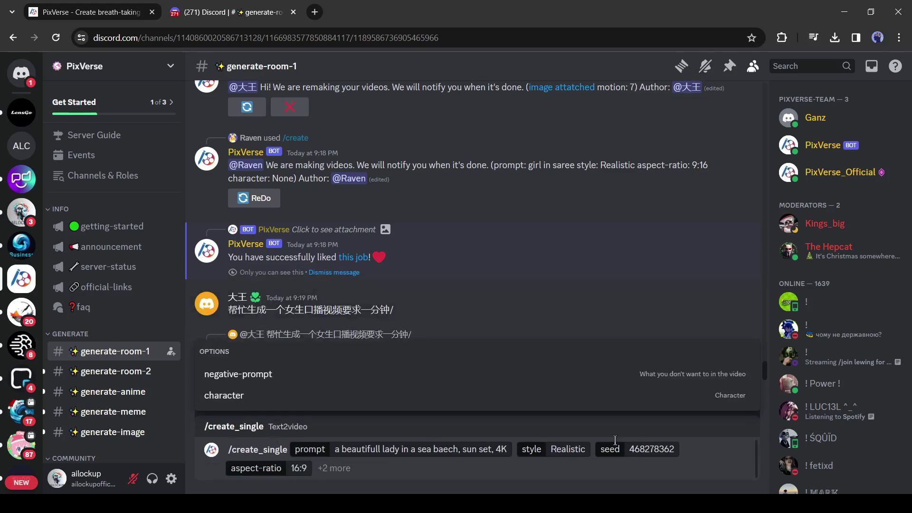
{"action": "key", "text": "Return"}
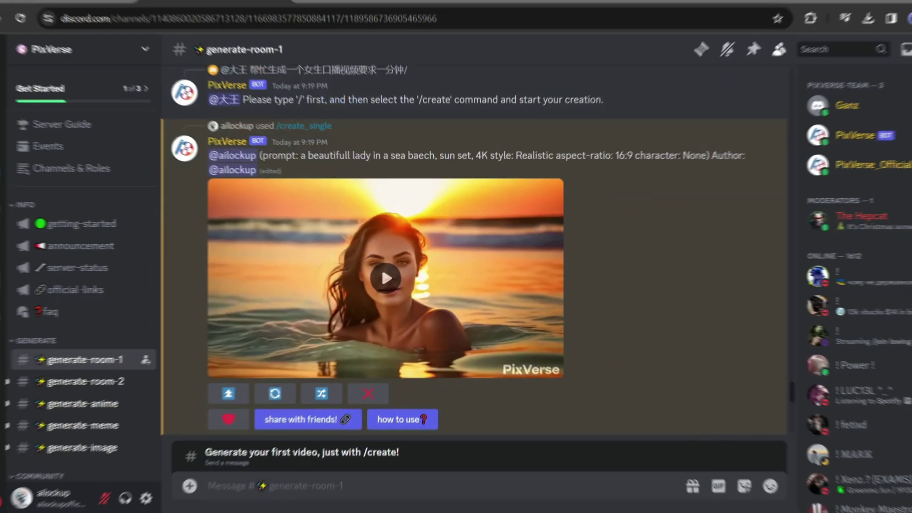
{"action": "left_click", "coordinate": [381, 266]}
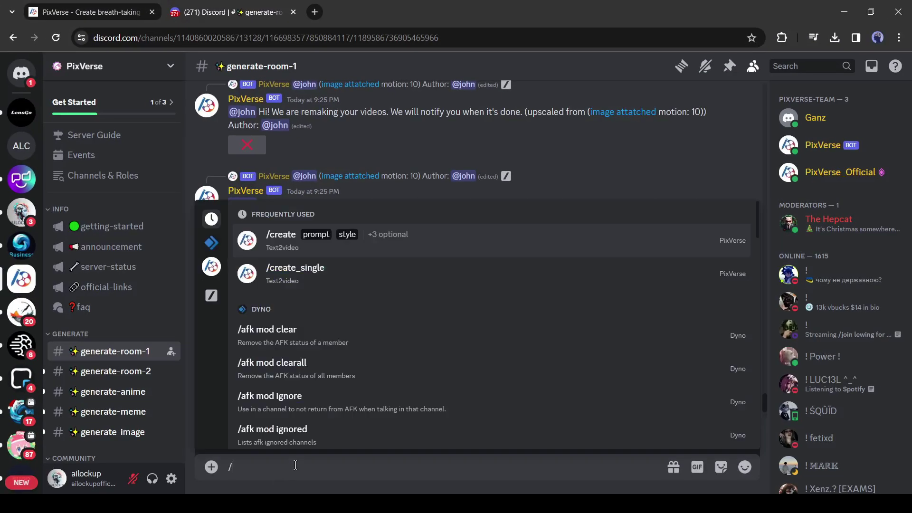
- Start a /create command with the prompt "a lady running on a ground" and the Anime style
{"action": "left_click", "coordinate": [380, 244]}
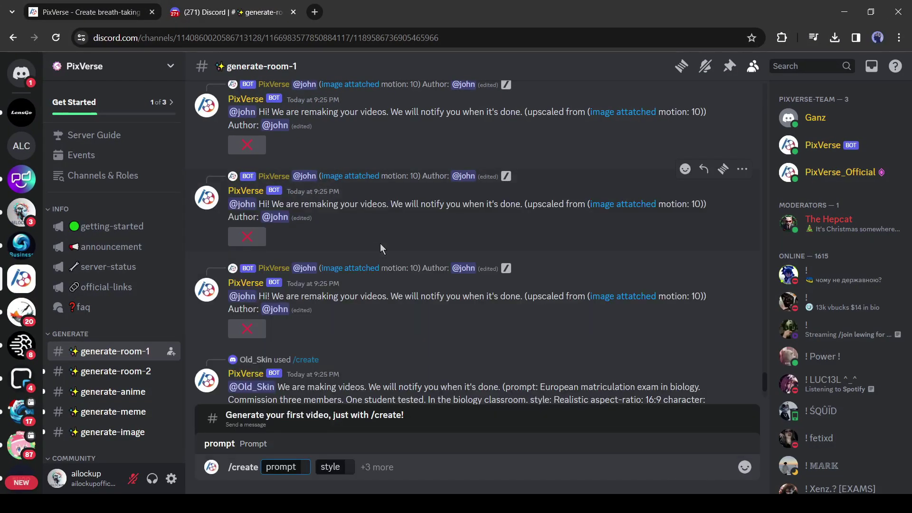
{"action": "type", "text": "a lady running on a ground"}
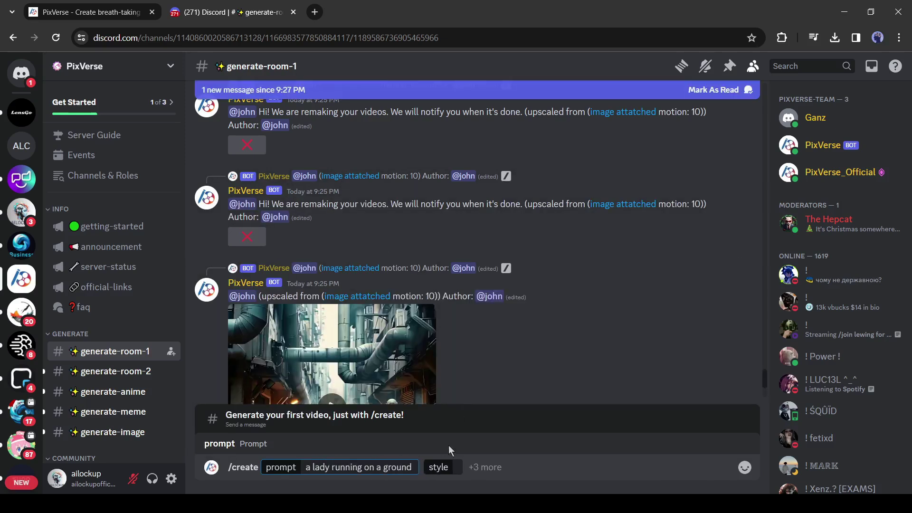
{"action": "left_click", "coordinate": [458, 473]}
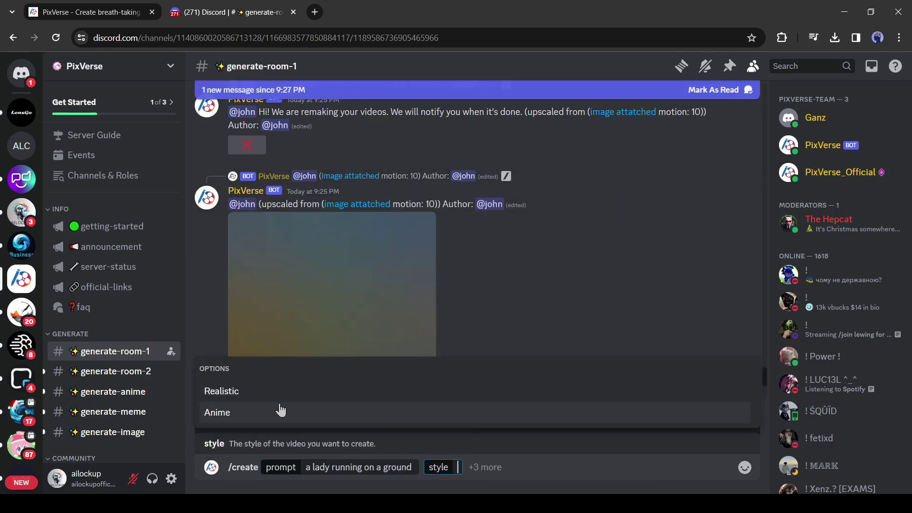
{"action": "left_click", "coordinate": [258, 412]}
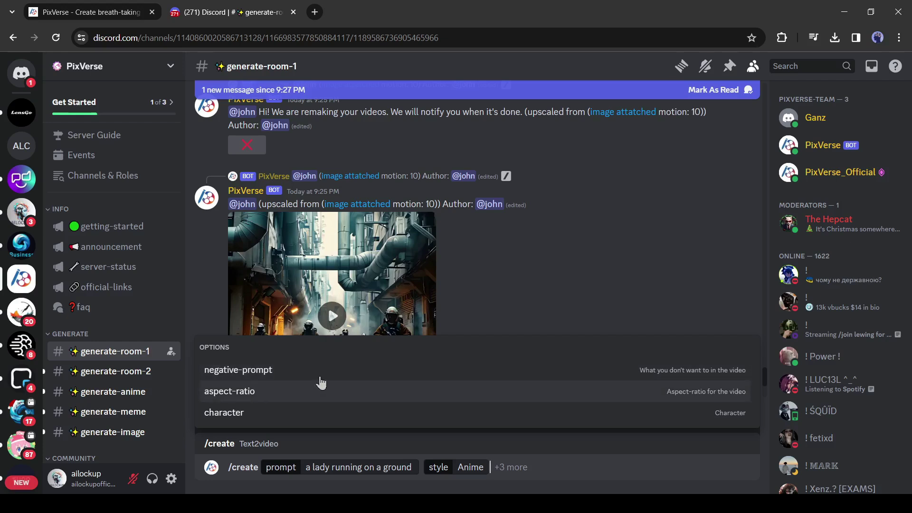
- Add a 16:9 aspect ratio and the character klee, and submit the /create command
{"action": "left_click", "coordinate": [295, 391]}
{"action": "left_click", "coordinate": [264, 332]}
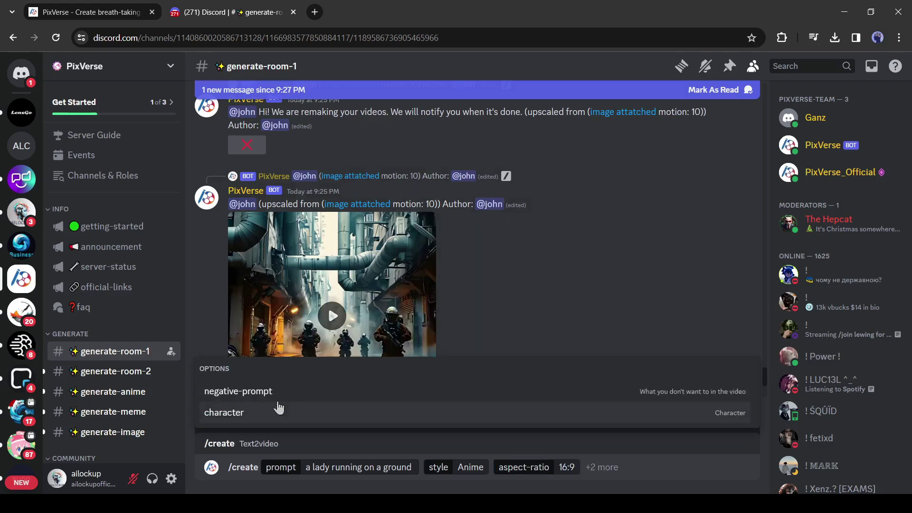
{"action": "left_click", "coordinate": [242, 425]}
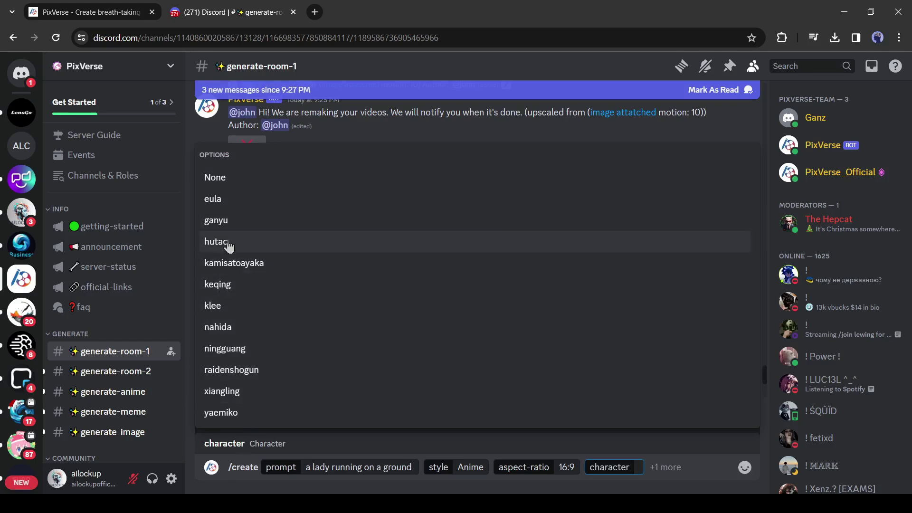
{"action": "left_click", "coordinate": [236, 307]}
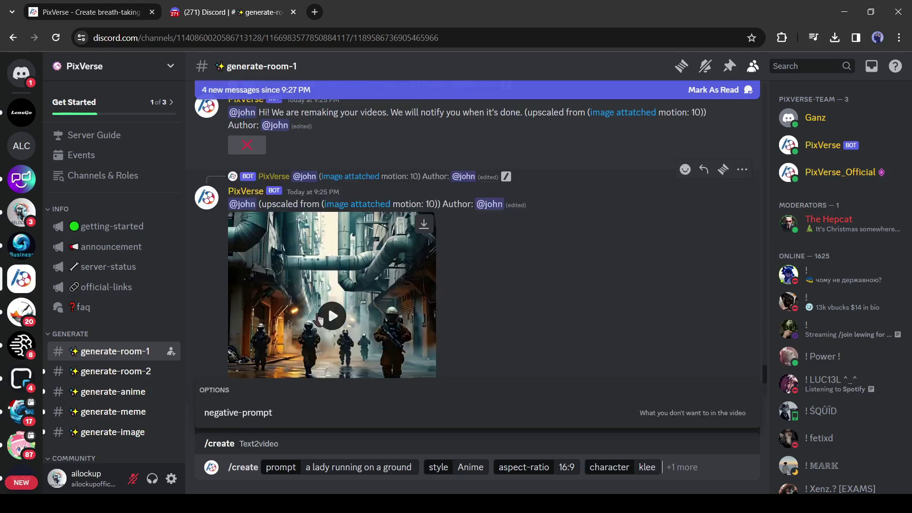
{"action": "key", "text": "Return"}
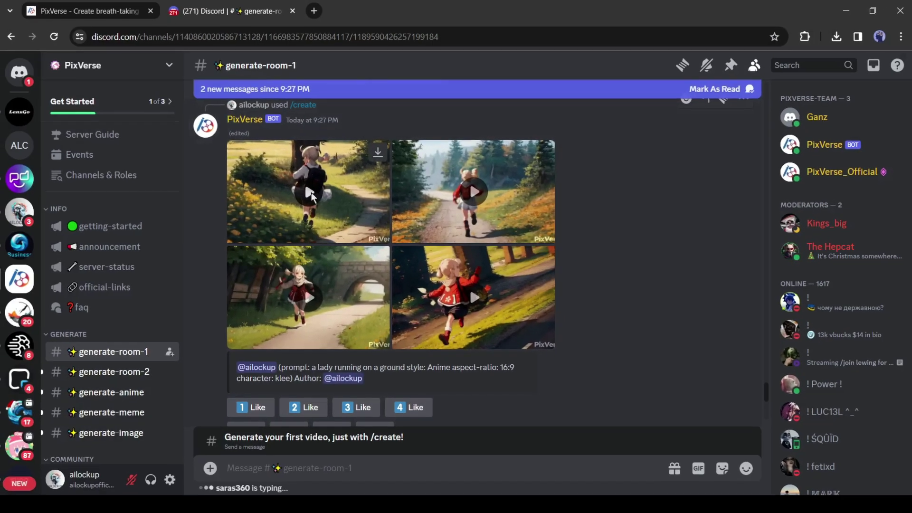
- Play all four generated klee videos in the enlarged viewer and close it
{"action": "left_click", "coordinate": [258, 168]}
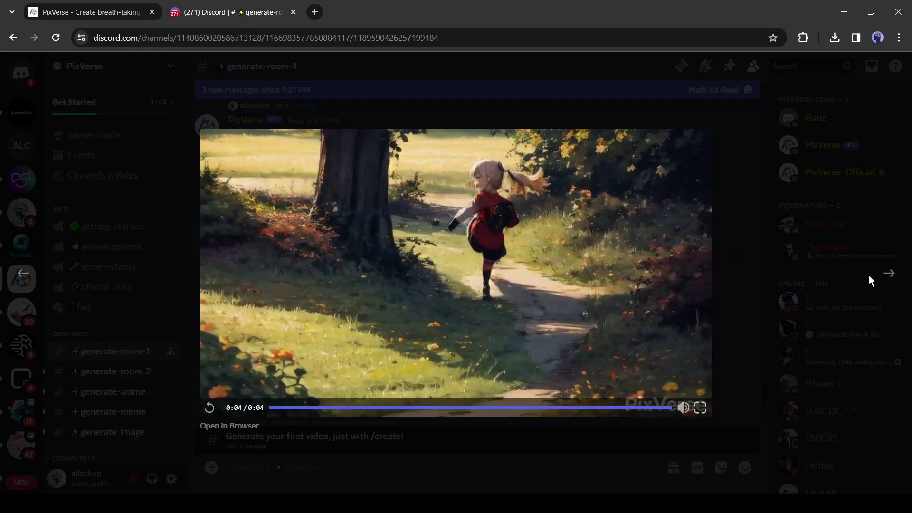
{"action": "left_click", "coordinate": [888, 274]}
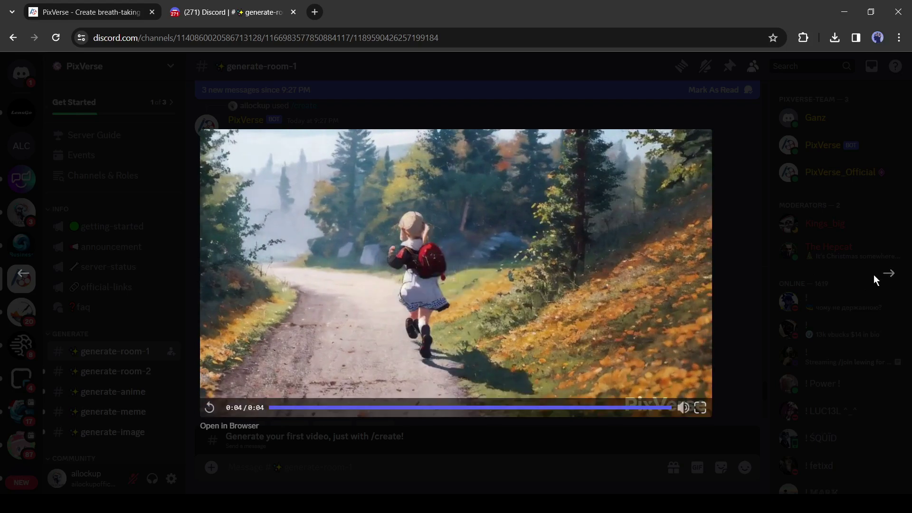
{"action": "left_click", "coordinate": [883, 275]}
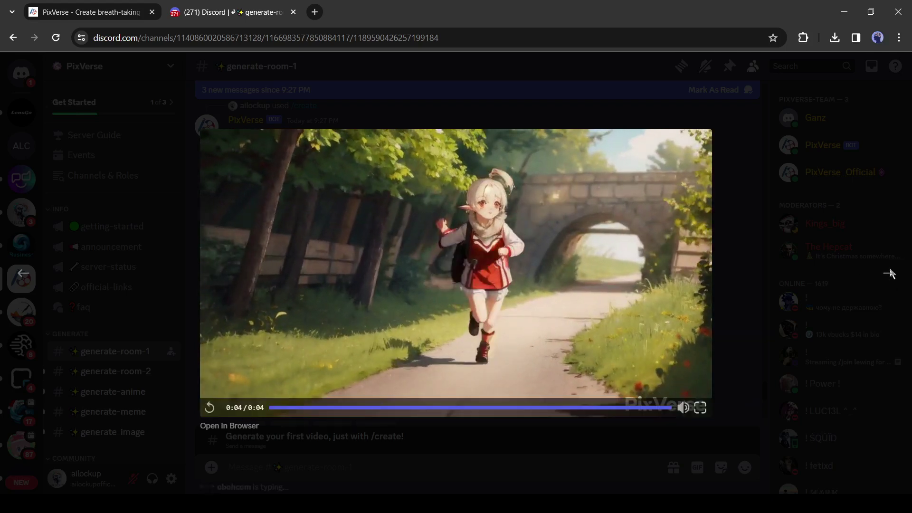
{"action": "key", "text": "Right"}
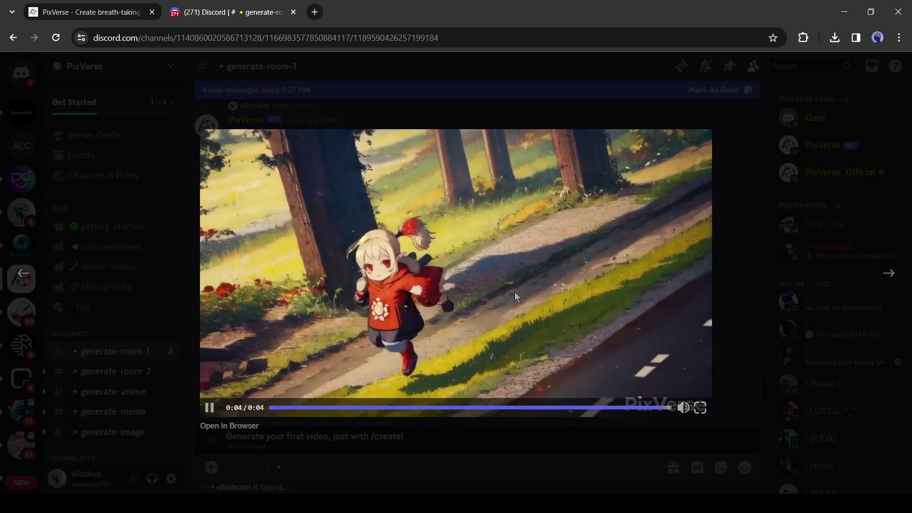
{"action": "key", "text": "Escape"}
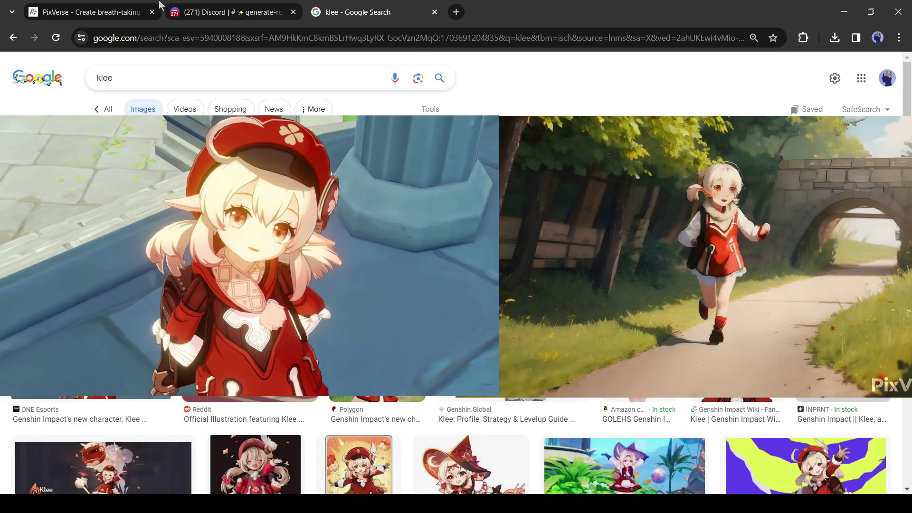
- Switch back to Discord and start an /animate command with the PhotoReal image of the woman holding a gun attached
{"action": "left_click", "coordinate": [197, 5]}
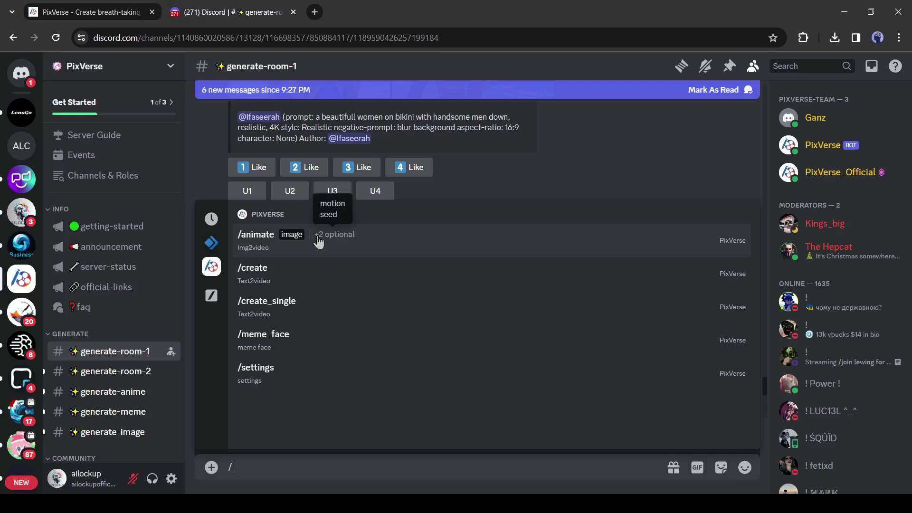
{"action": "left_click", "coordinate": [318, 240]}
{"action": "left_click_drag", "start_coordinate": [440, 308], "coordinate": [364, 383]}
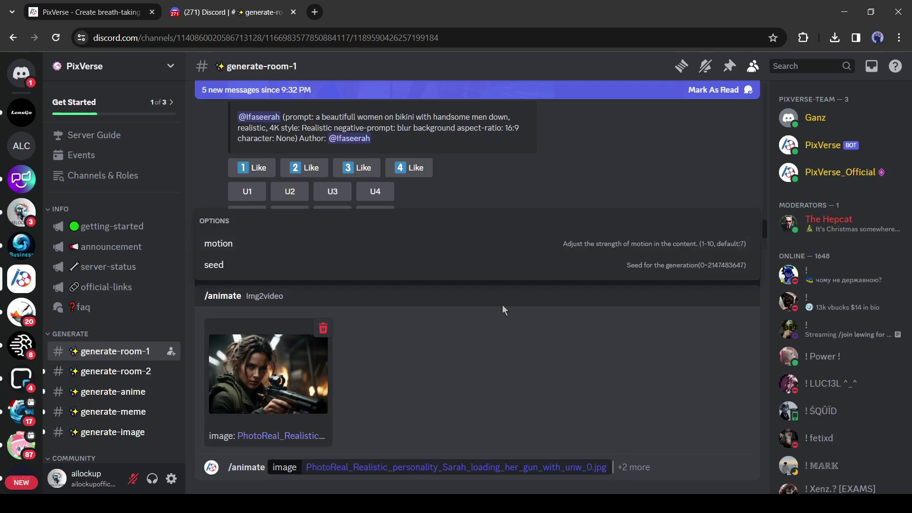
- Set the motion to 7 and the seed to 542548445, and submit the /animate command
{"action": "left_click", "coordinate": [285, 243]}
{"action": "type", "text": "7"}
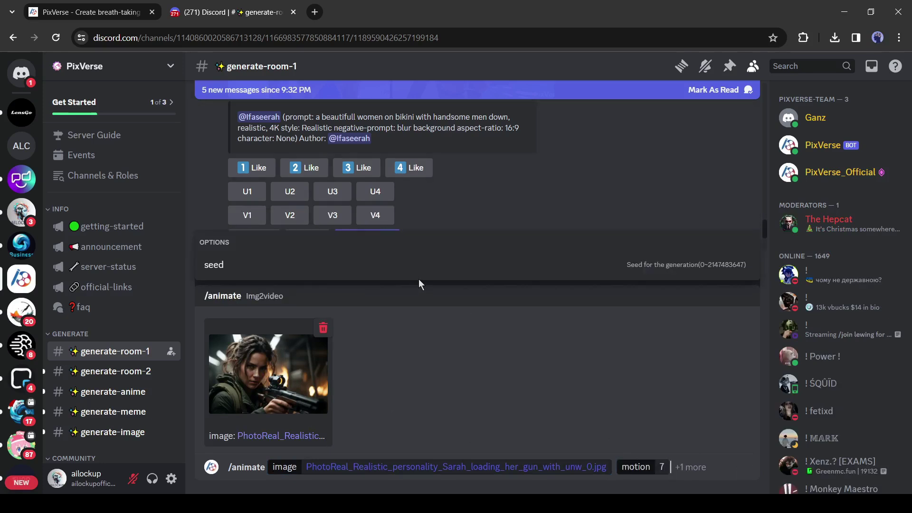
{"action": "left_click", "coordinate": [431, 275]}
{"action": "type", "text": "542548445"}
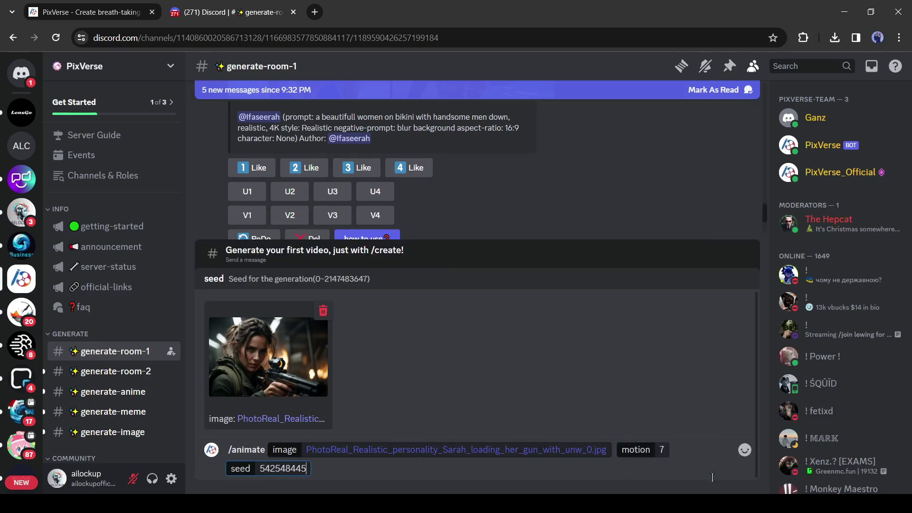
{"action": "key", "text": "Return"}
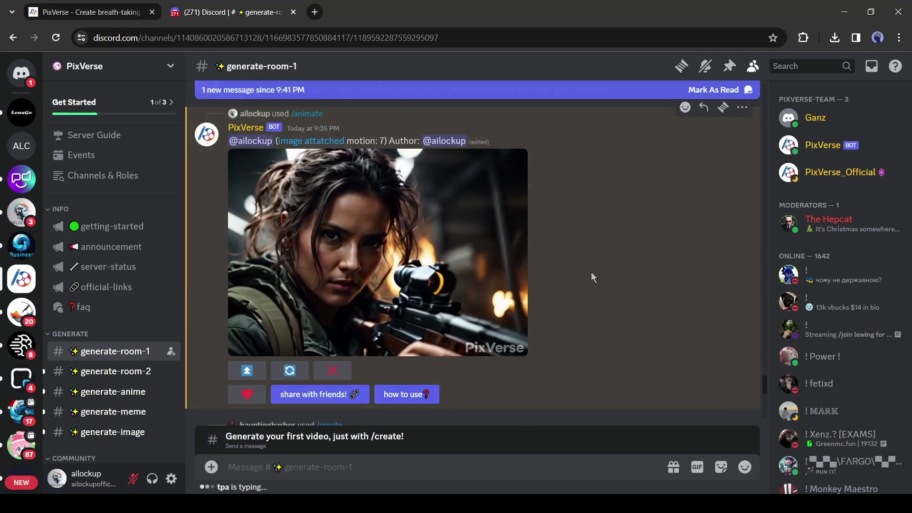
{"action": "mouse_move", "coordinate": [244, 353]}
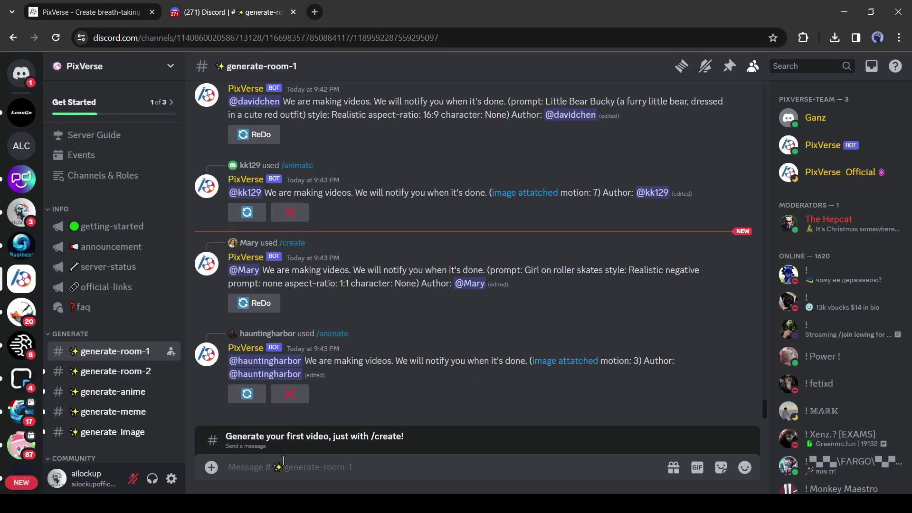
- Start a /meme_face command and attach the realistic close-up portrait of the woman as the face image
{"action": "type", "text": "/"}
{"action": "left_click", "coordinate": [209, 240]}
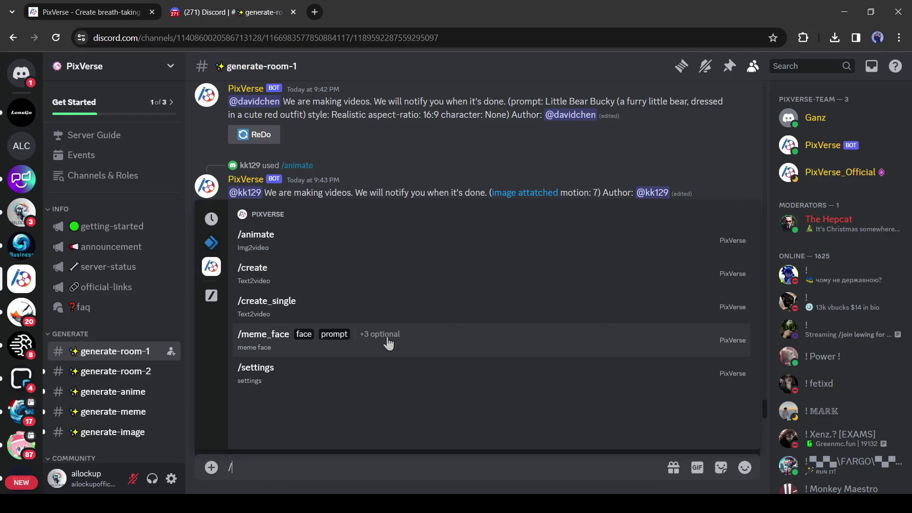
{"action": "left_click", "coordinate": [358, 337]}
{"action": "left_click", "coordinate": [270, 376]}
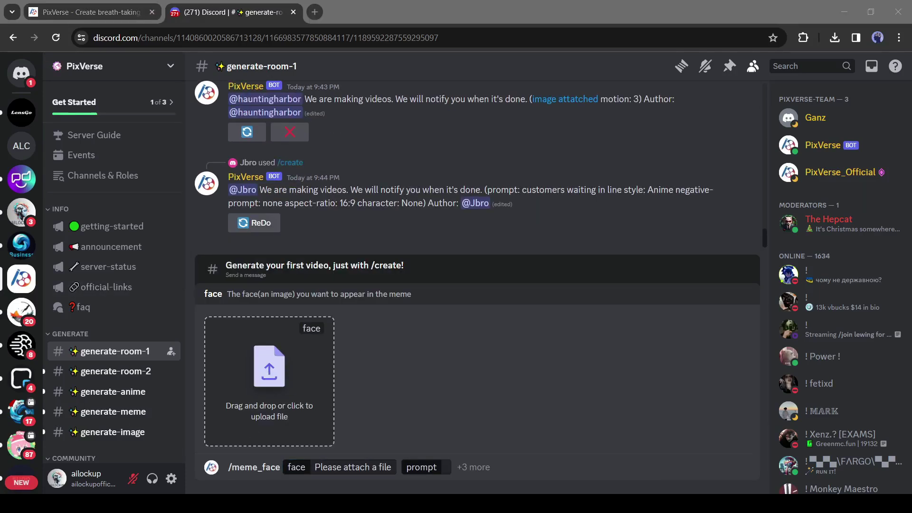
- Enter the prompt "a lady driving a car" and the negative prompt "blur, trasection"
{"action": "left_click", "coordinate": [272, 469]}
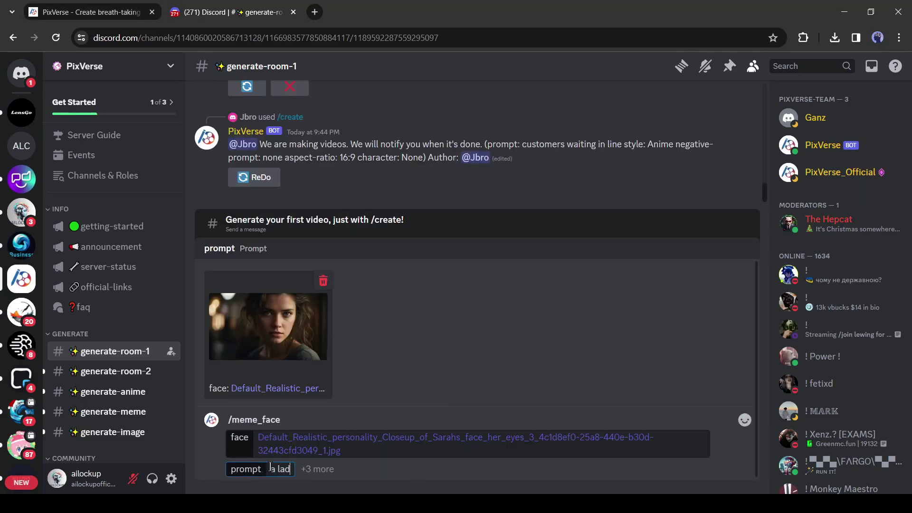
{"action": "type", "text": "car"}
{"action": "left_click", "coordinate": [396, 180]}
{"action": "type", "text": "blur, trasection"}
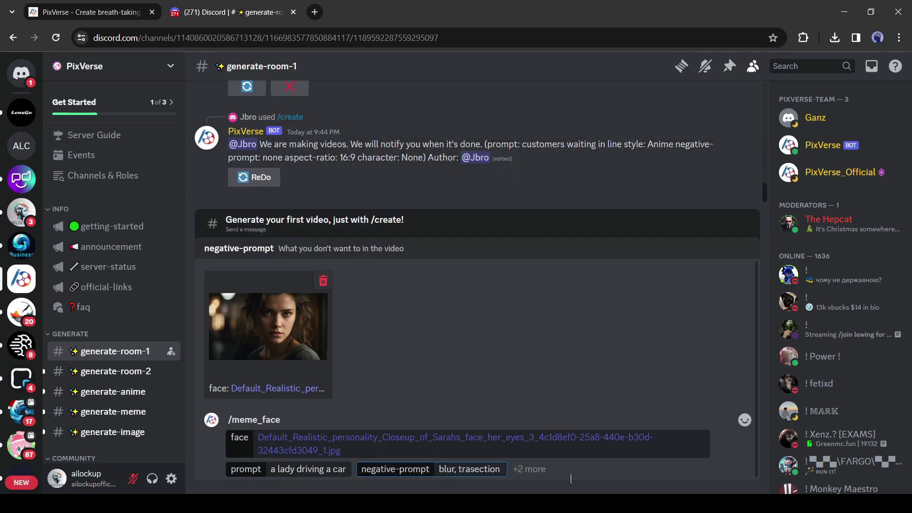
- Set the aspect ratio to 16:9 and submit the /meme_face command
{"action": "key", "text": "Tab"}
{"action": "type", "text": "9:16"}
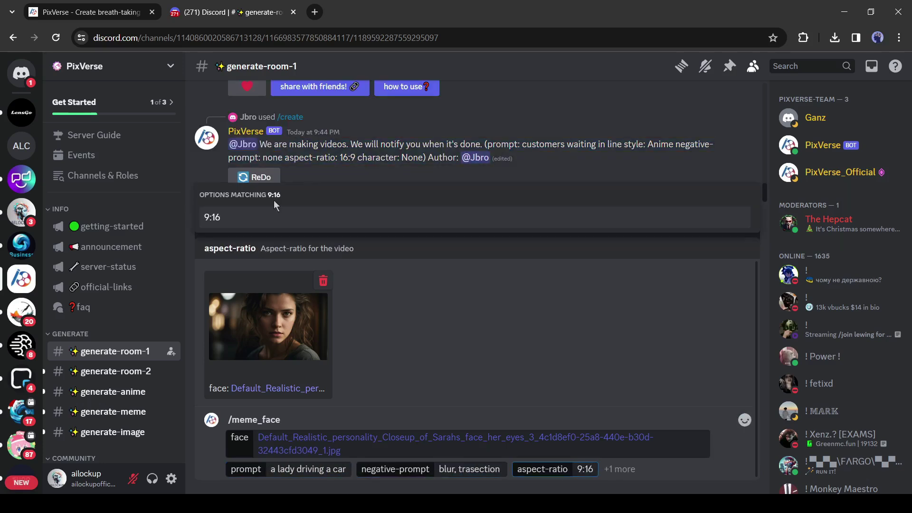
{"action": "key", "text": "BackSpace"}
{"action": "key", "text": "BackSpace"}
{"action": "key", "text": "BackSpace"}
{"action": "key", "text": "BackSpace"}
{"action": "left_click", "coordinate": [255, 139]}
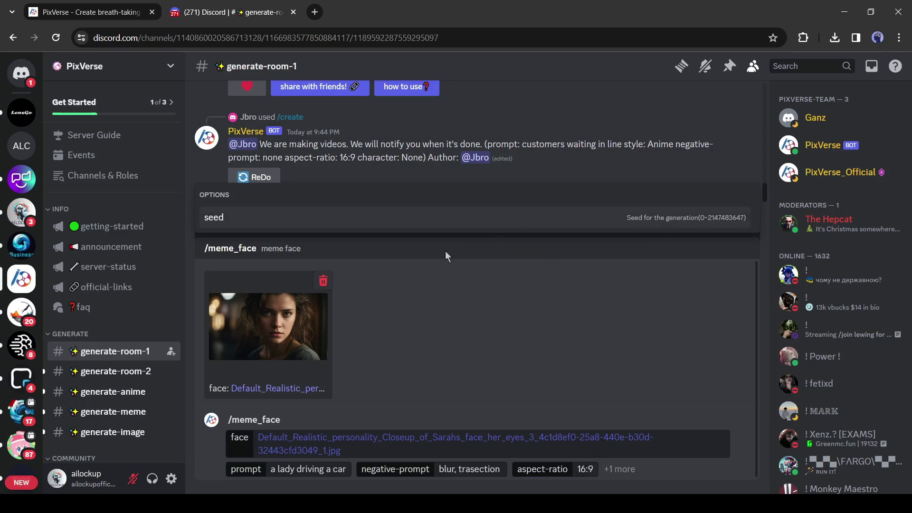
{"action": "key", "text": "Return"}
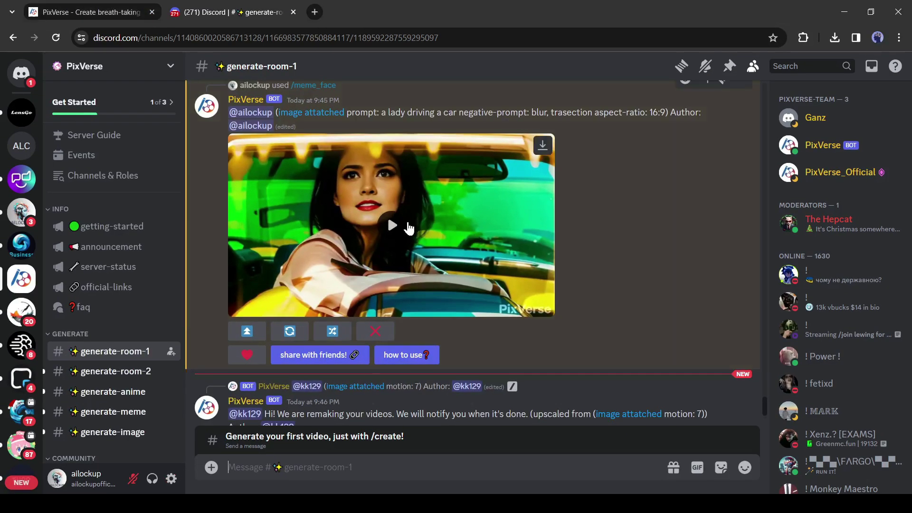
- Play the generated /meme_face video of the lady driving a car and replay it to review the result
{"action": "left_click", "coordinate": [411, 229]}
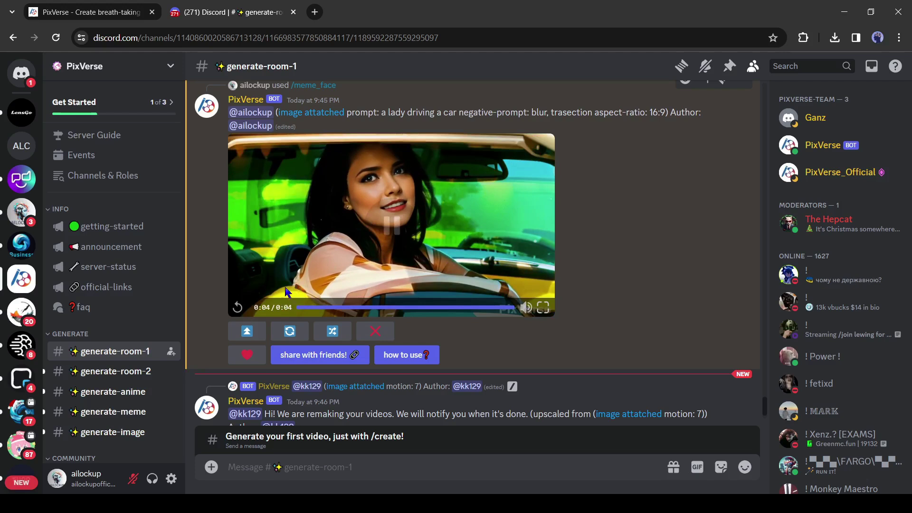
{"action": "left_click", "coordinate": [236, 309]}
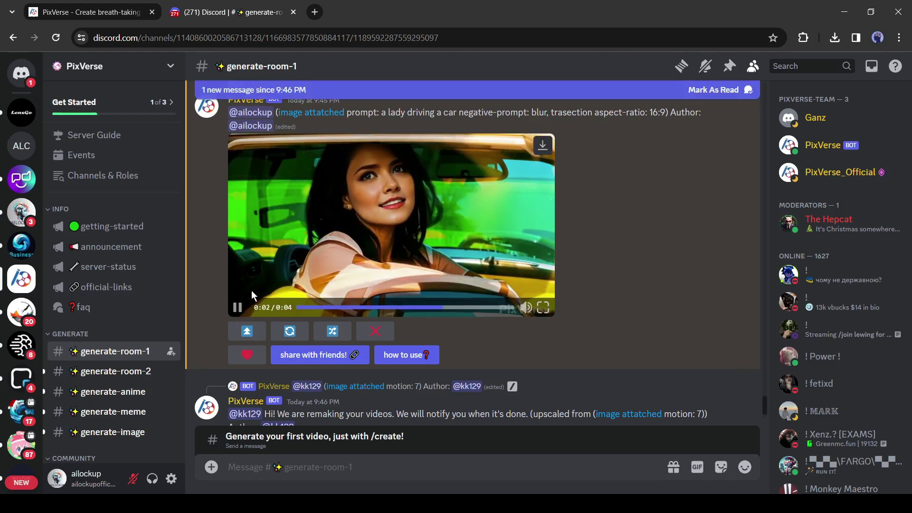
- In the generate-image channel, submit Maze.Guru's /image command with the prompt "a unicorn, cyberpunk, neon light, realistic"
{"action": "left_click", "coordinate": [113, 391]}
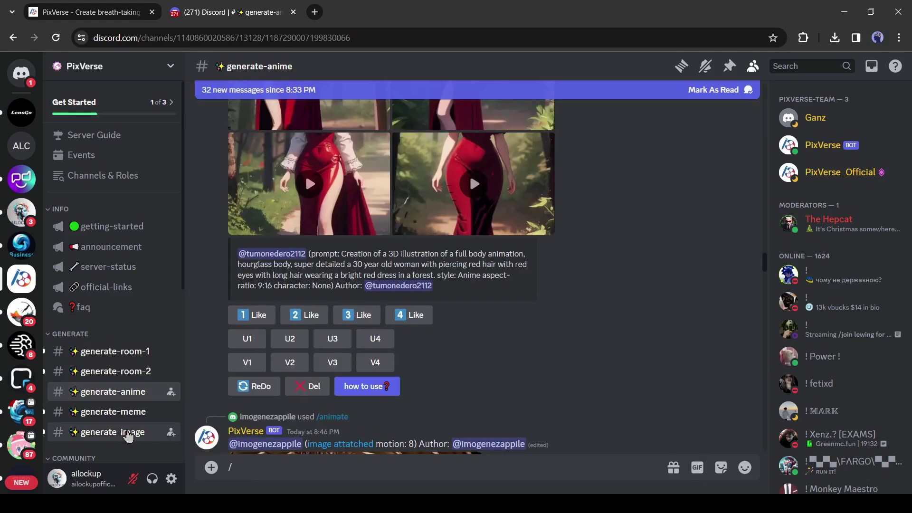
{"action": "left_click", "coordinate": [128, 432]}
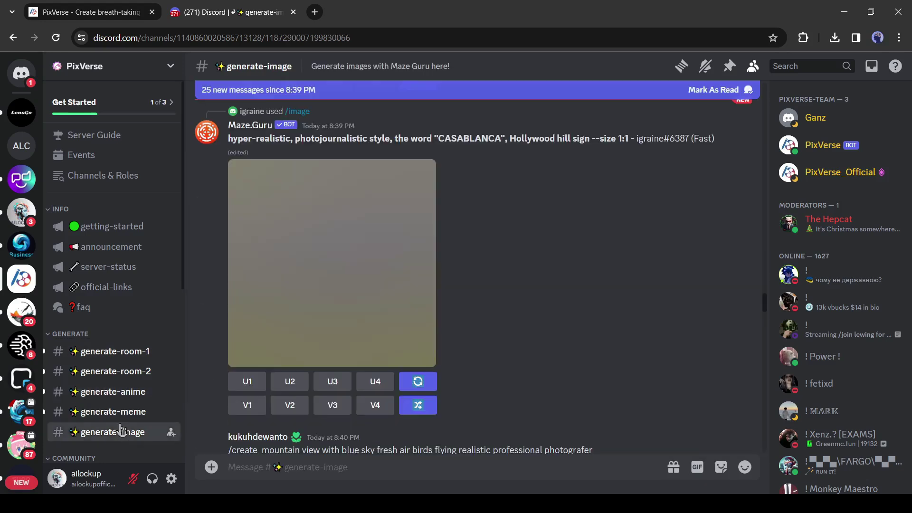
{"action": "mouse_move", "coordinate": [121, 434]}
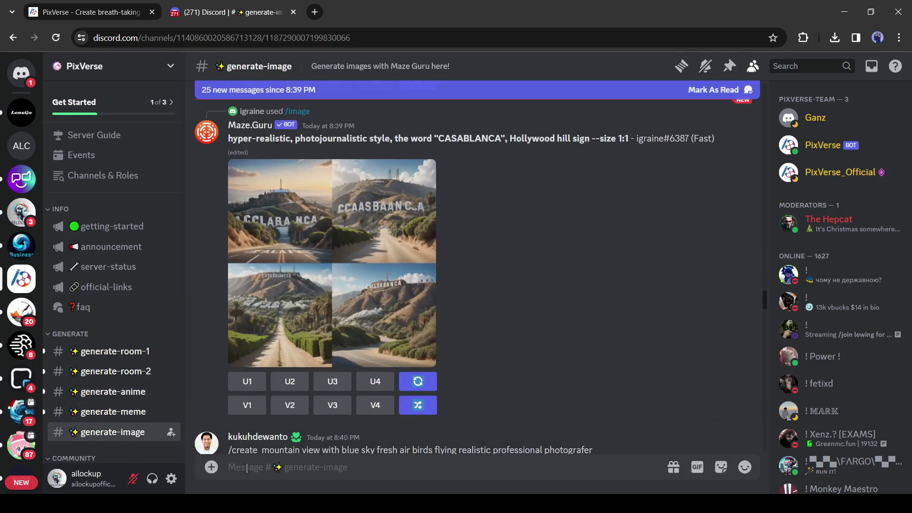
{"action": "type", "text": "/"}
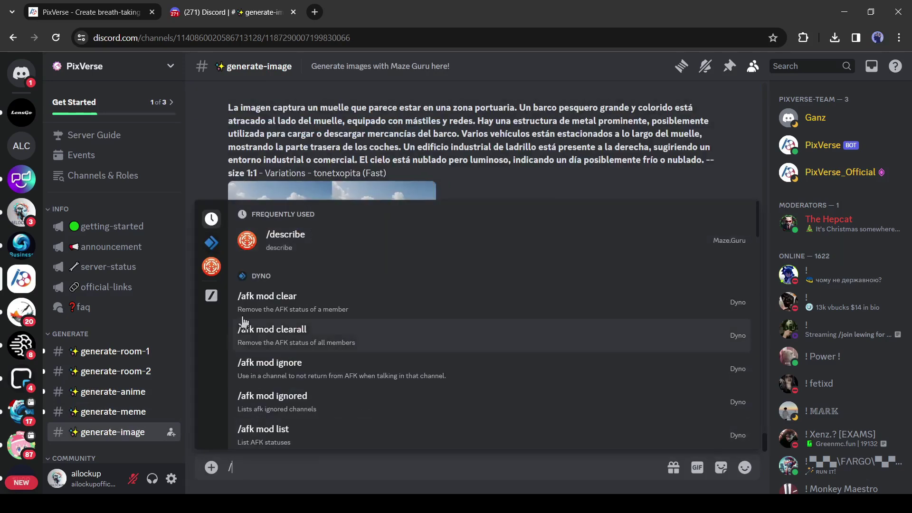
{"action": "left_click", "coordinate": [212, 267]}
{"action": "left_click", "coordinate": [305, 309]}
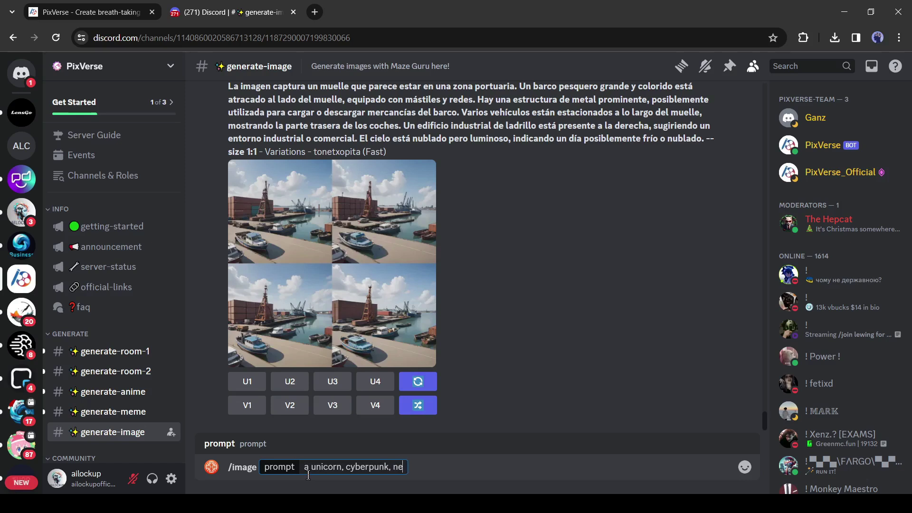
{"action": "type", "text": "a unicorn, cyberpunk, neon light, realistic"}
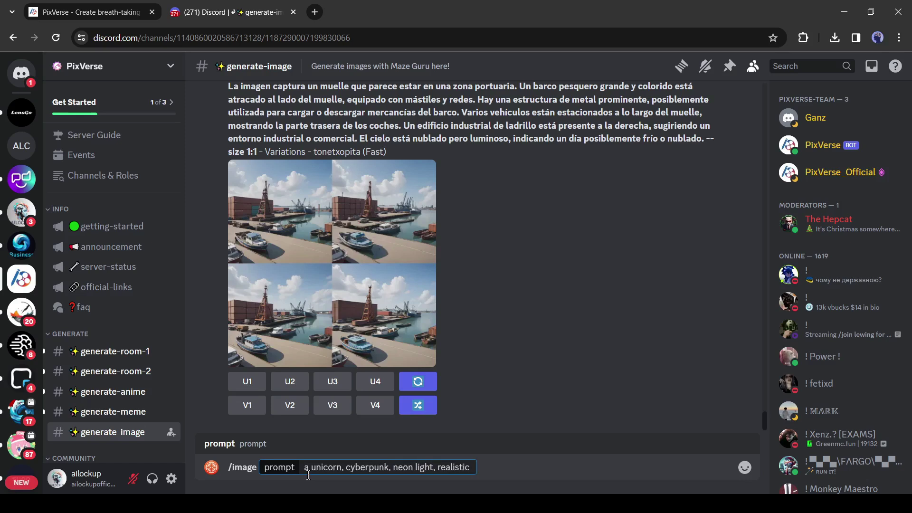
{"action": "key", "text": "Return"}
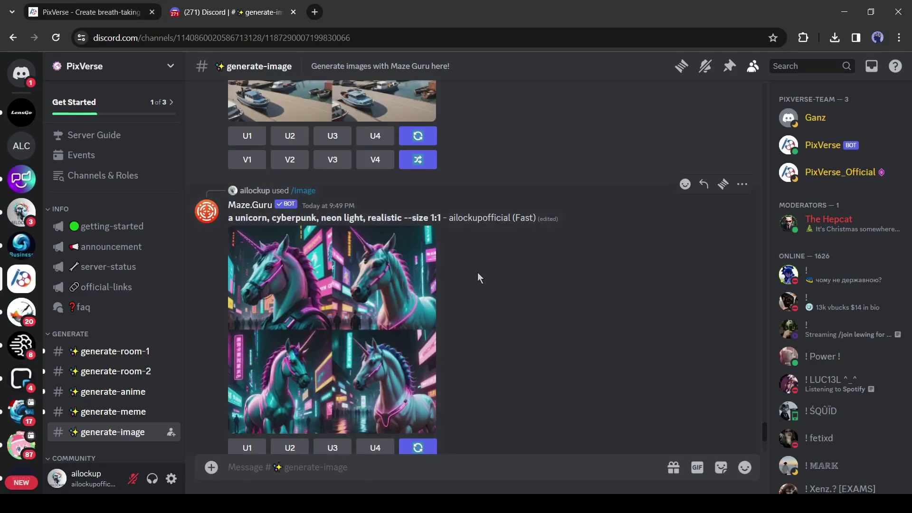
- View the unicorn image grid enlarged and upscale its fourth image
{"action": "left_click", "coordinate": [292, 291]}
{"action": "left_click", "coordinate": [636, 328]}
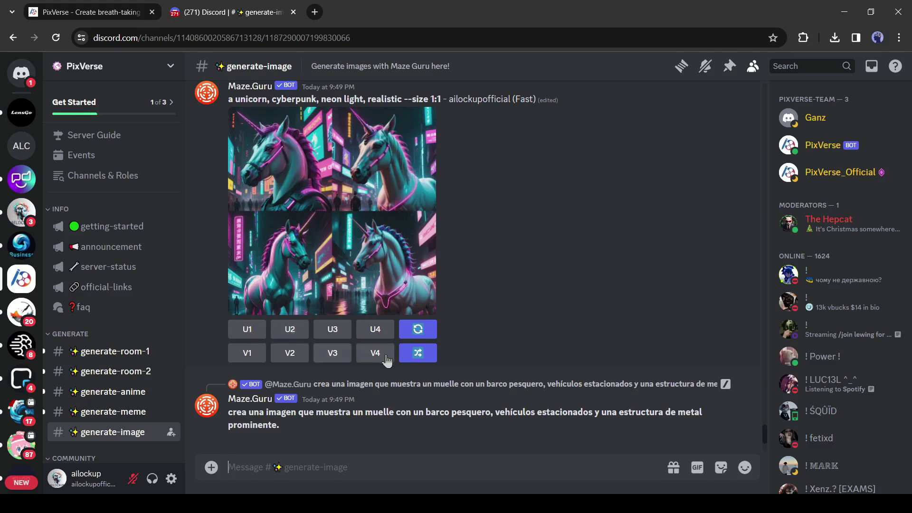
{"action": "left_click", "coordinate": [377, 333]}
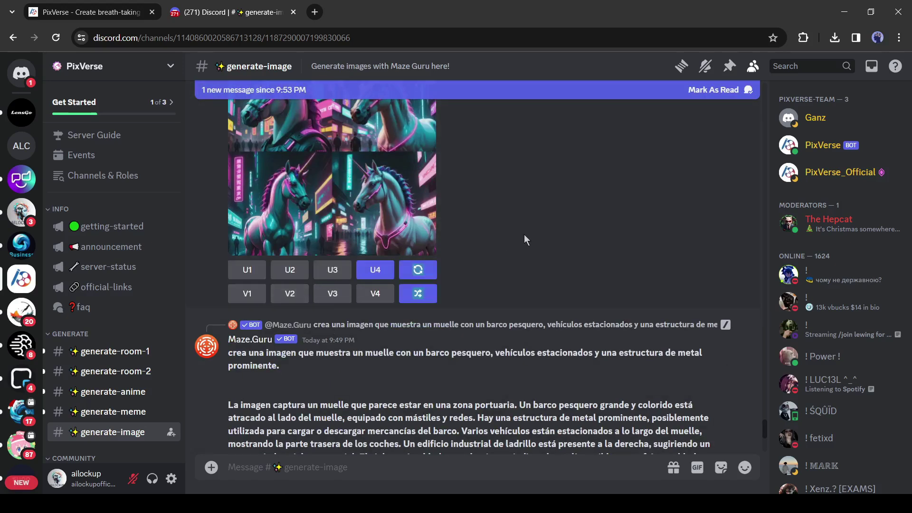
- View the upscaled fourth unicorn image enlarged, apply Ultra Upscale to it, and review the unicorn results
{"action": "scroll", "coordinate": [523, 235], "scroll_direction": "down", "scroll_amount": 5}
{"action": "left_click", "coordinate": [361, 266]}
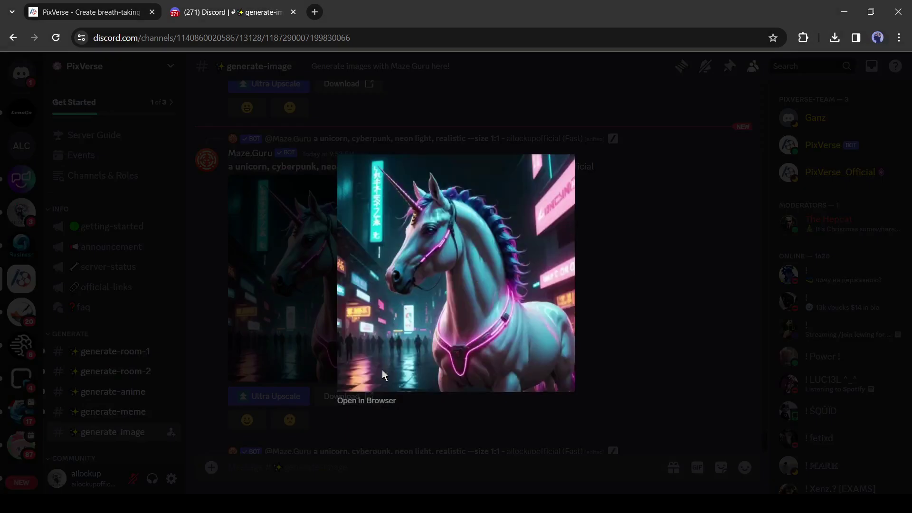
{"action": "key", "text": "Escape"}
{"action": "left_click", "coordinate": [245, 400]}
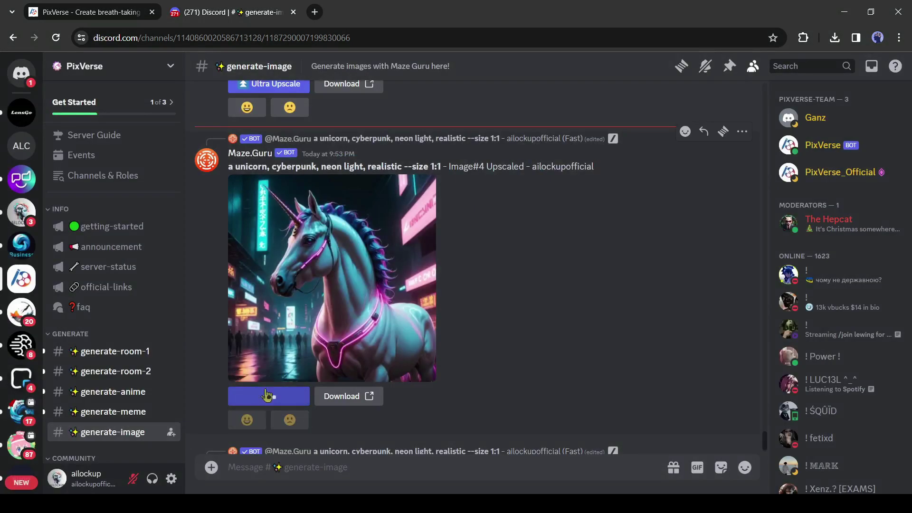
{"action": "scroll", "coordinate": [369, 289], "scroll_direction": "down", "scroll_amount": 5}
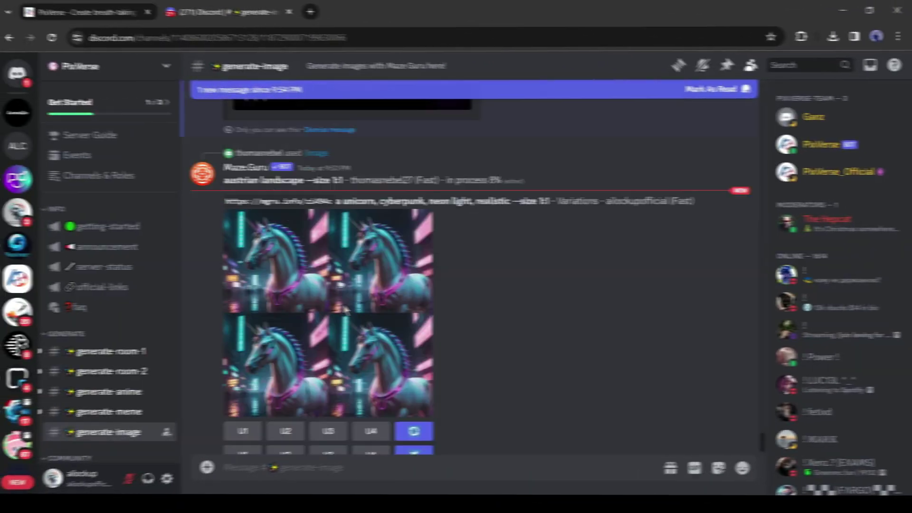
{"action": "scroll", "coordinate": [300, 322], "scroll_direction": "down", "scroll_amount": 2}
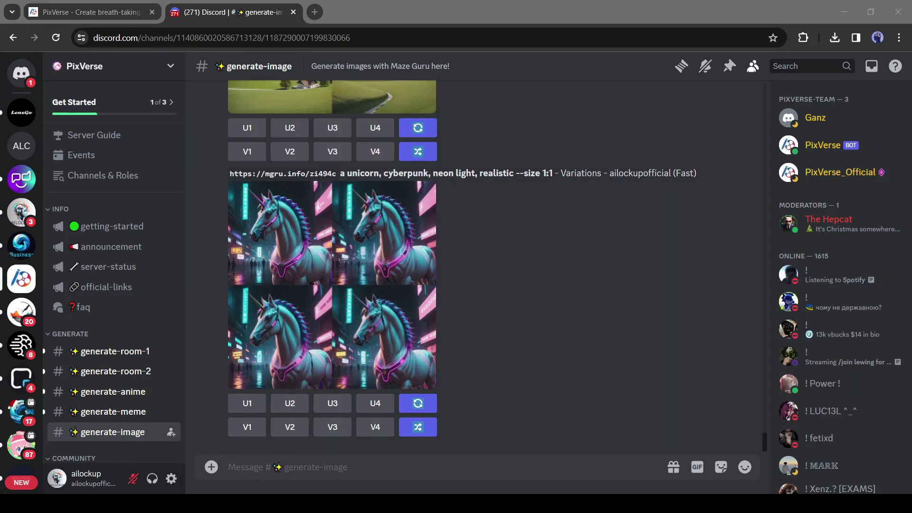
- Submit Maze.Guru's /describe command with the picture of the couple about to kiss beside the water attached
{"action": "left_click", "coordinate": [298, 466]}
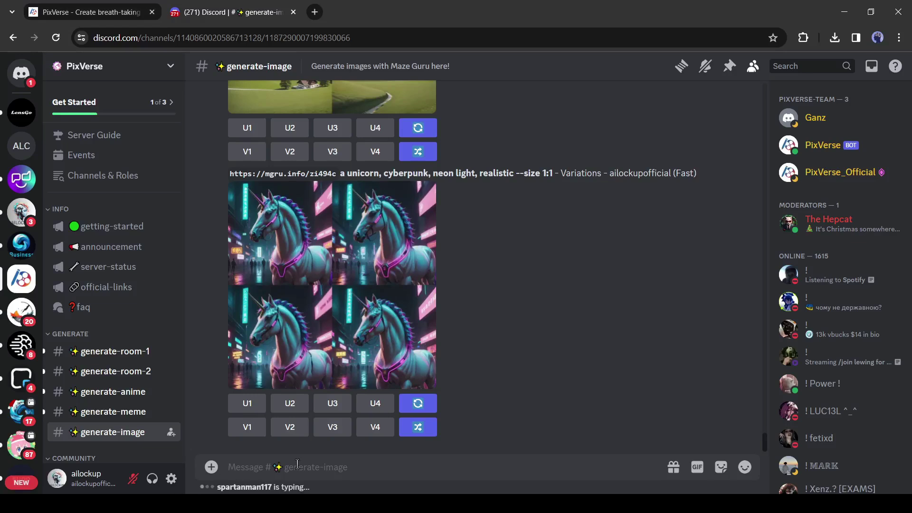
{"action": "type", "text": "/"}
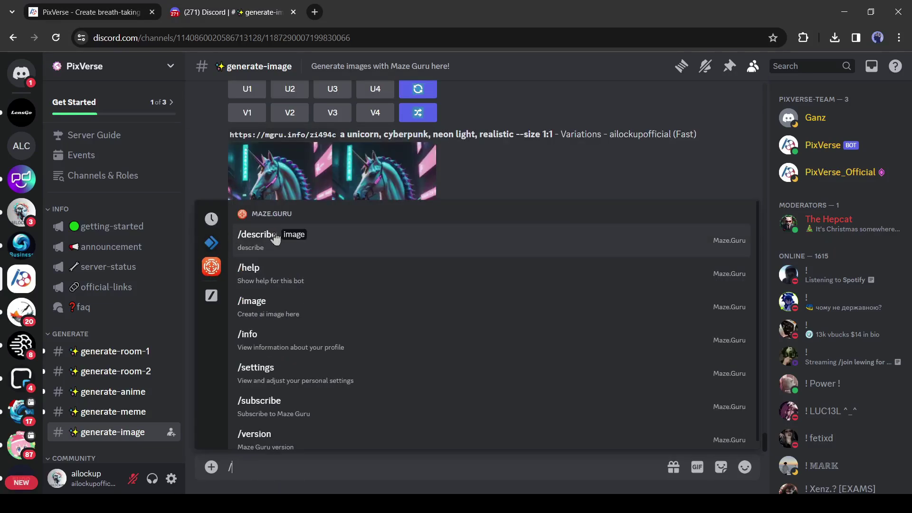
{"action": "left_click", "coordinate": [366, 236]}
{"action": "left_click", "coordinate": [287, 391]}
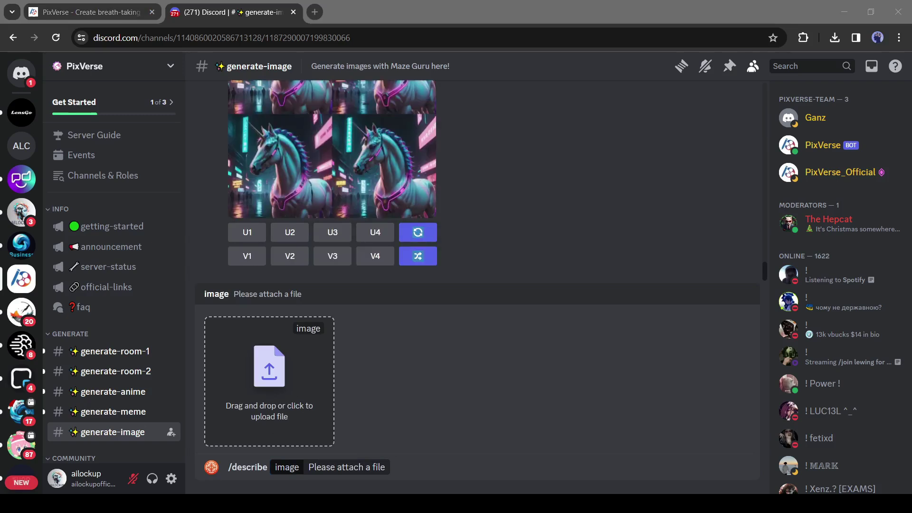
{"action": "left_click", "coordinate": [625, 332]}
{"action": "key", "text": "Return"}
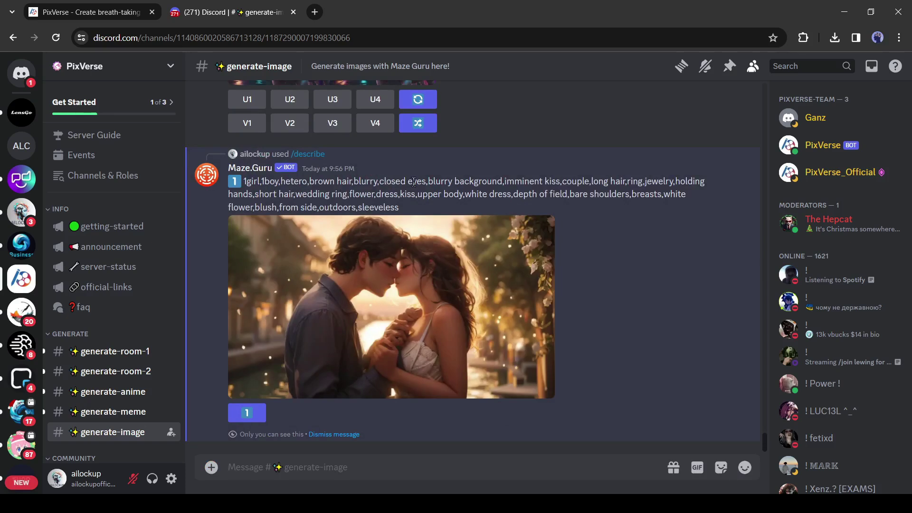
- Copy the description generated for the couple picture and submit it as the prompt of a new /image command
{"action": "left_click_drag", "start_coordinate": [243, 181], "coordinate": [408, 196]}
{"action": "key", "text": "ctrl+c"}
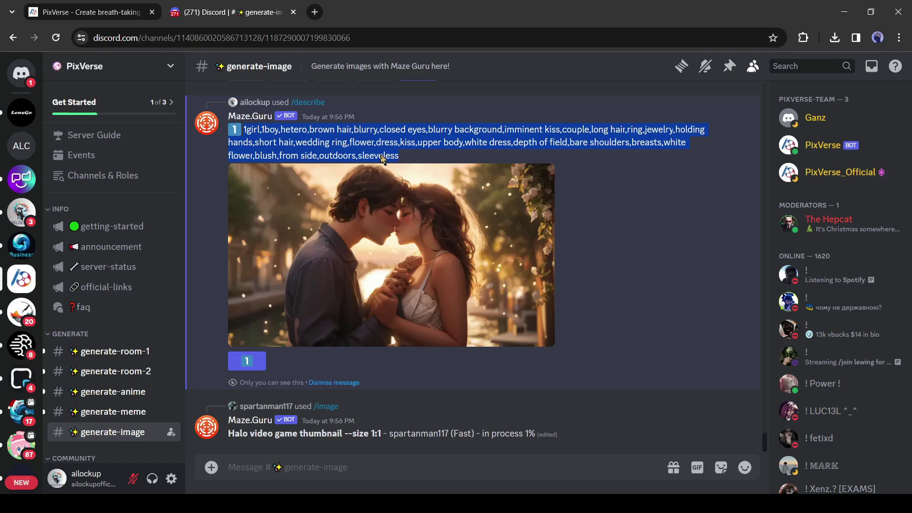
{"action": "left_click", "coordinate": [261, 455]}
{"action": "type", "text": "/"}
{"action": "key", "text": "Down"}
{"action": "key", "text": "Tab"}
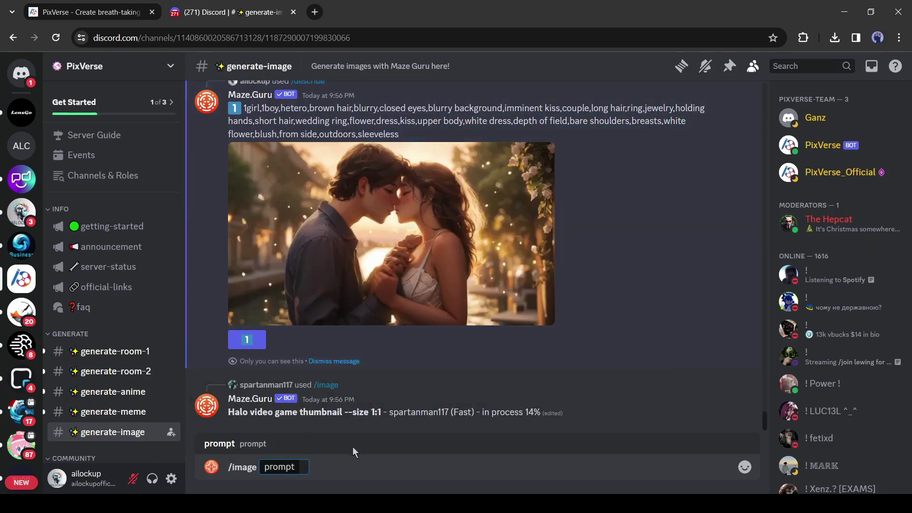
{"action": "key", "text": "ctrl+v"}
{"action": "key", "text": "Return"}
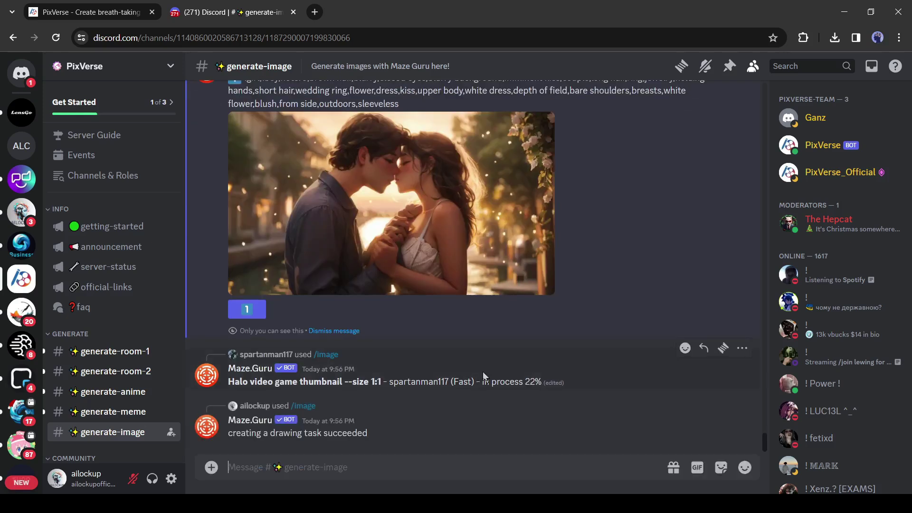